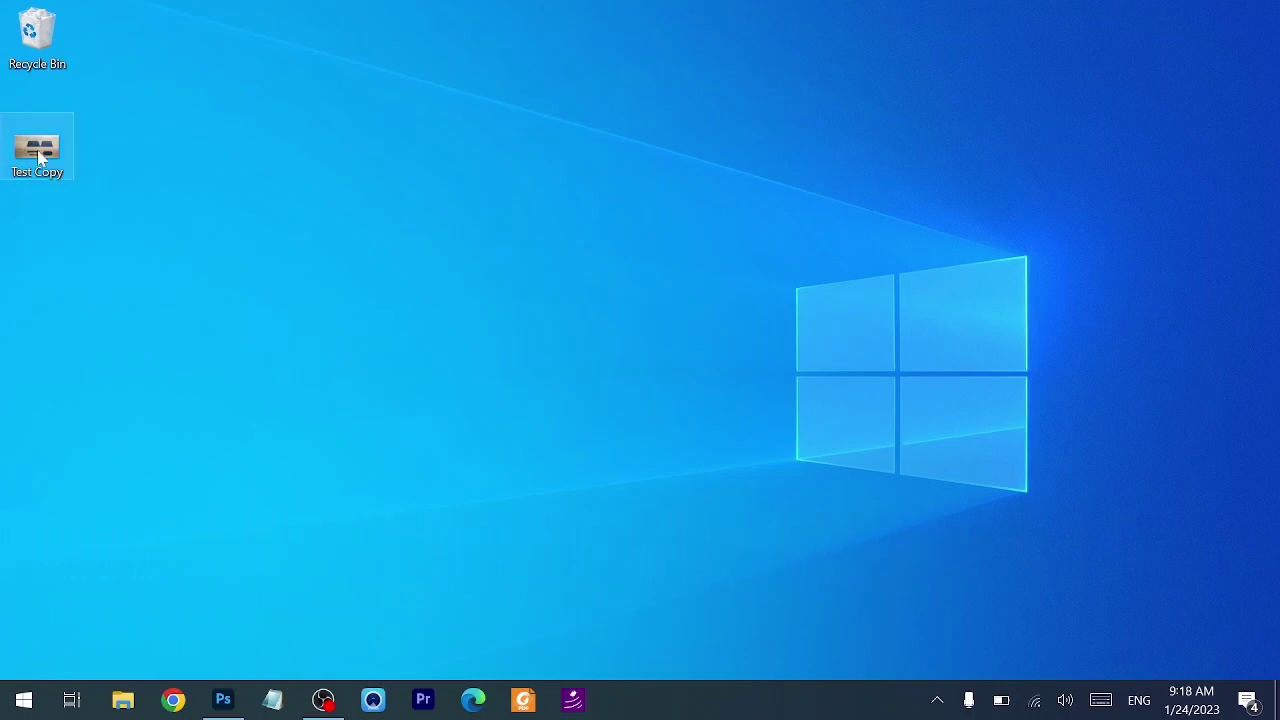
# - Drag Test Copy.png from the desktop into Photoshop to open the leather pattern photo
pyautogui.moveTo(38, 155); pyautogui.dragTo(448, 322)
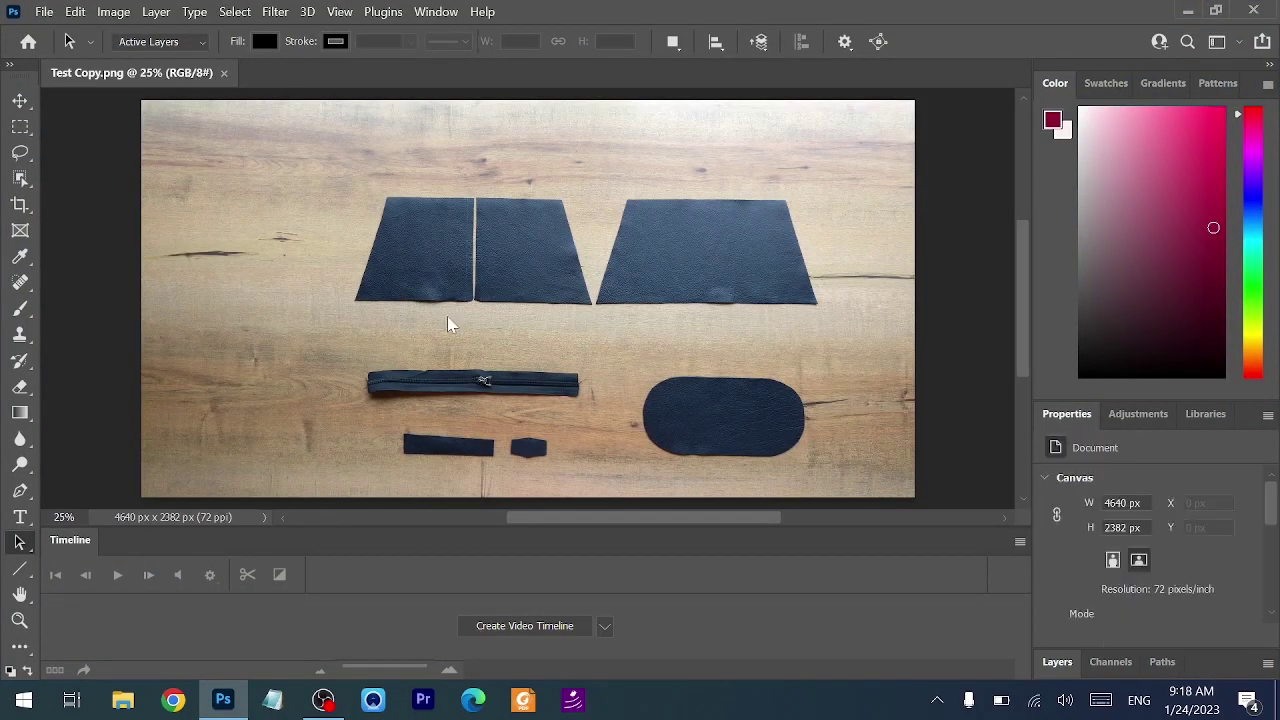
# - Select the Line tool and set its stroke colour to dark red #8d0c35
pyautogui.click(20, 570)
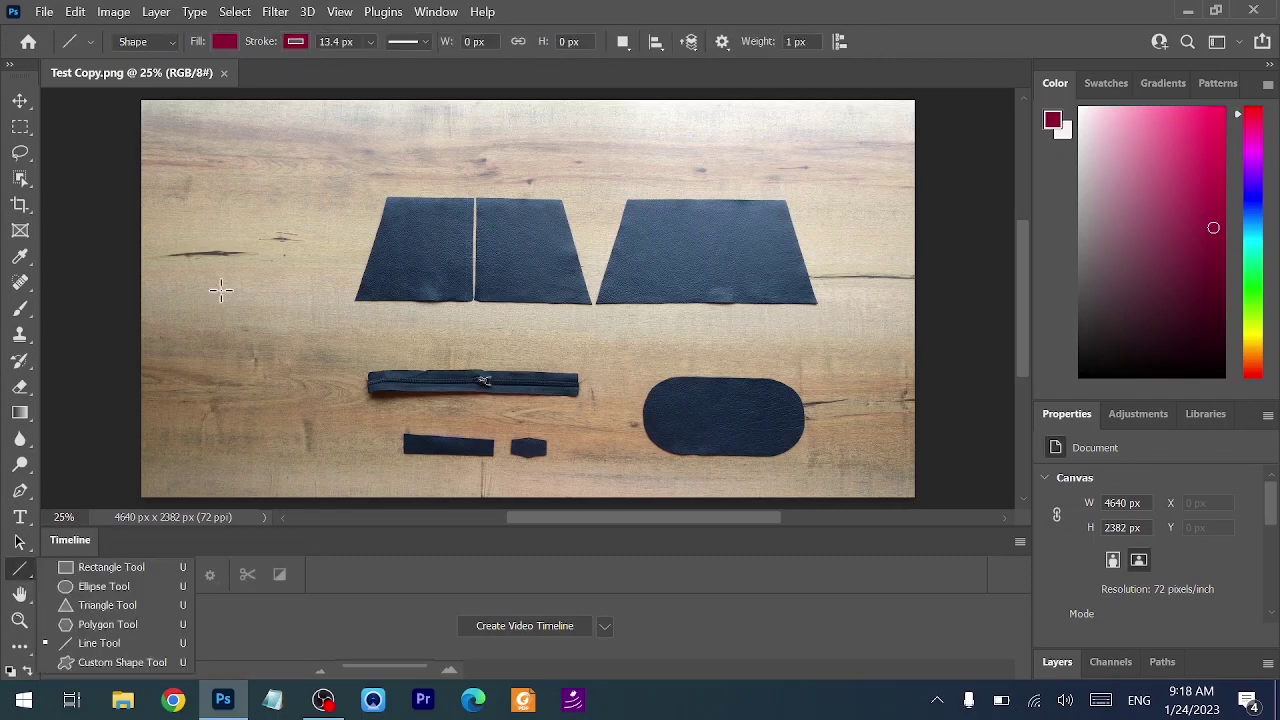
pyautogui.click(296, 44)
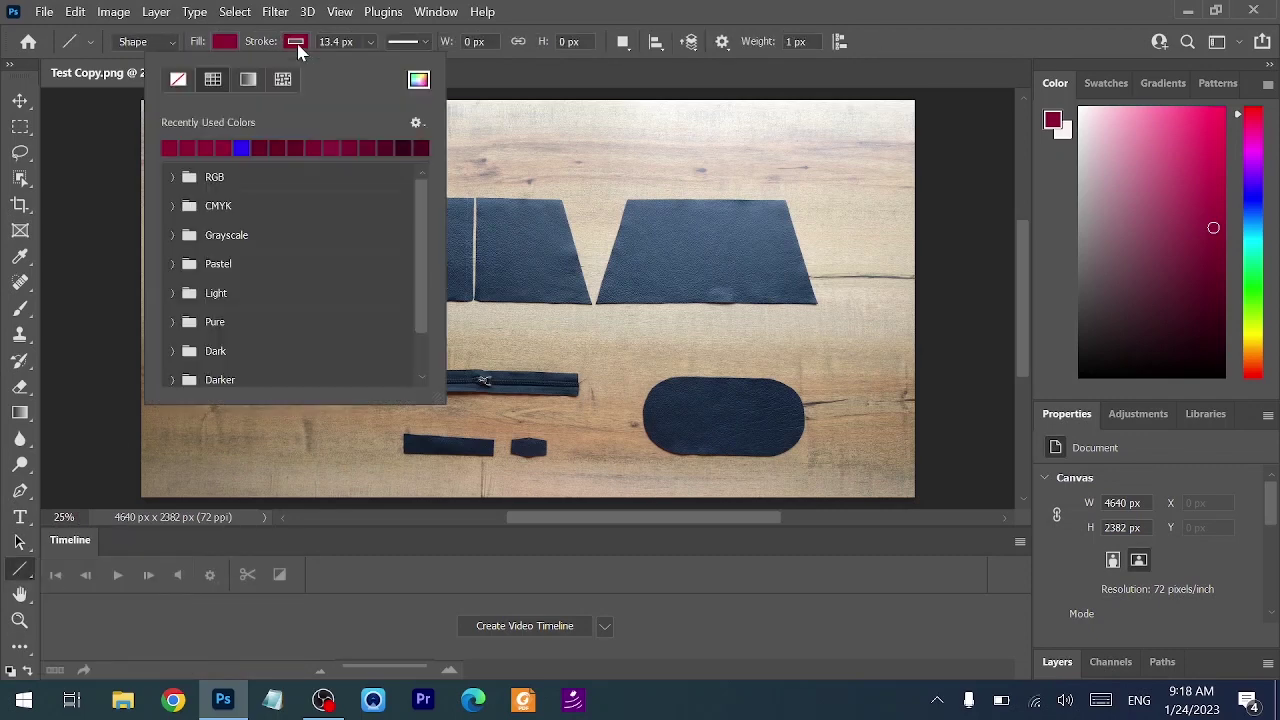
pyautogui.click(418, 80)
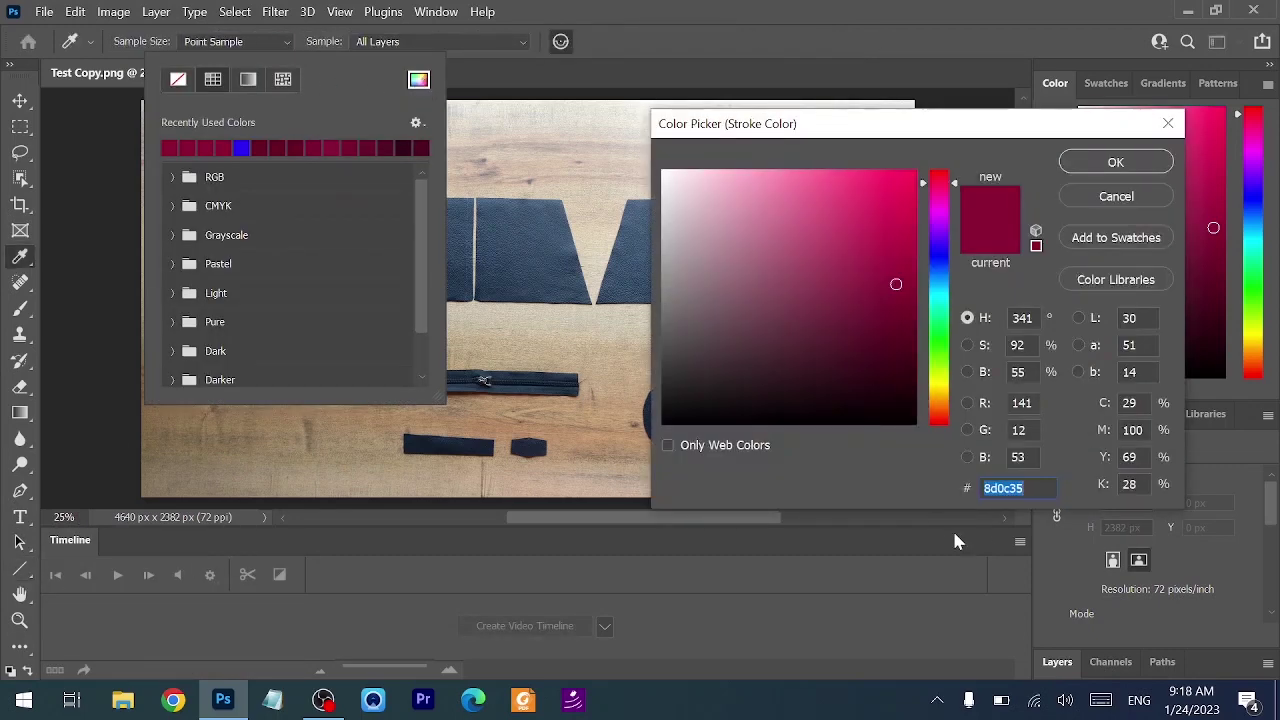
pyautogui.click(1110, 163)
pyautogui.click(485, 165)
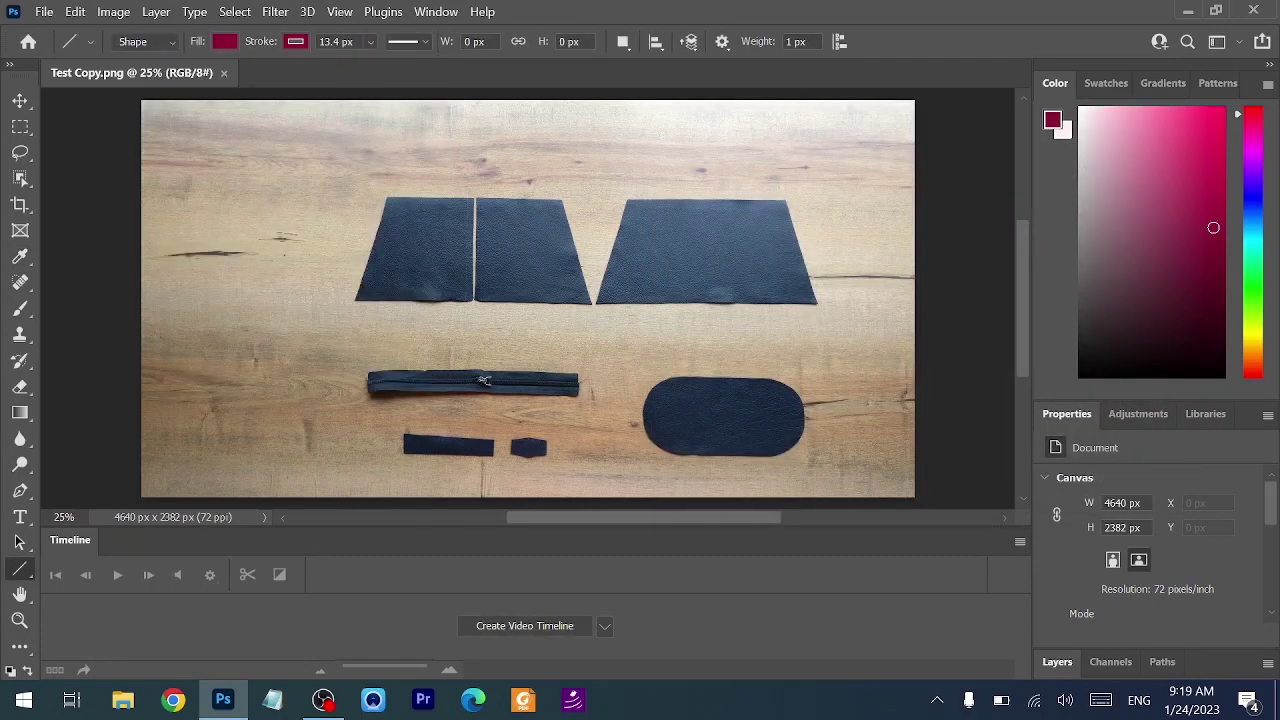
# - Keep the stroke solid and give lines 20 px-wide arrowheads
pyautogui.click(424, 41)
pyautogui.click(409, 100)
pyautogui.click(724, 41)
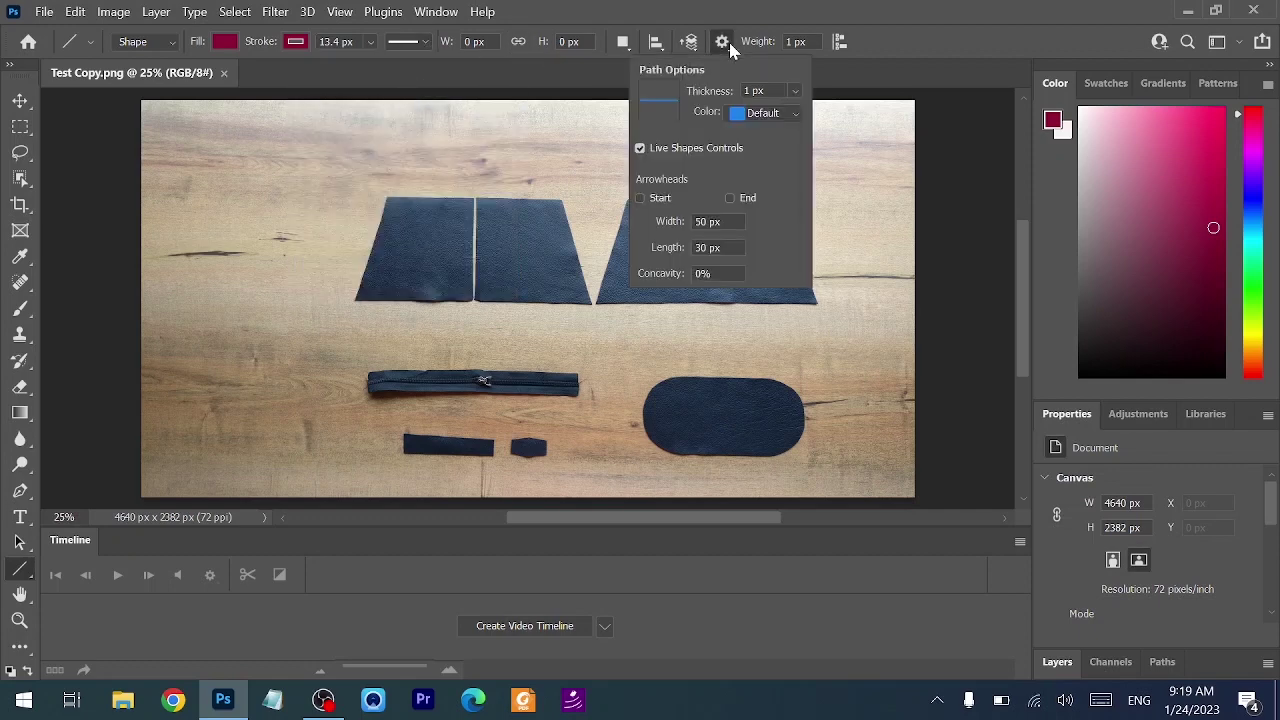
pyautogui.click(641, 198)
pyautogui.press('Return')
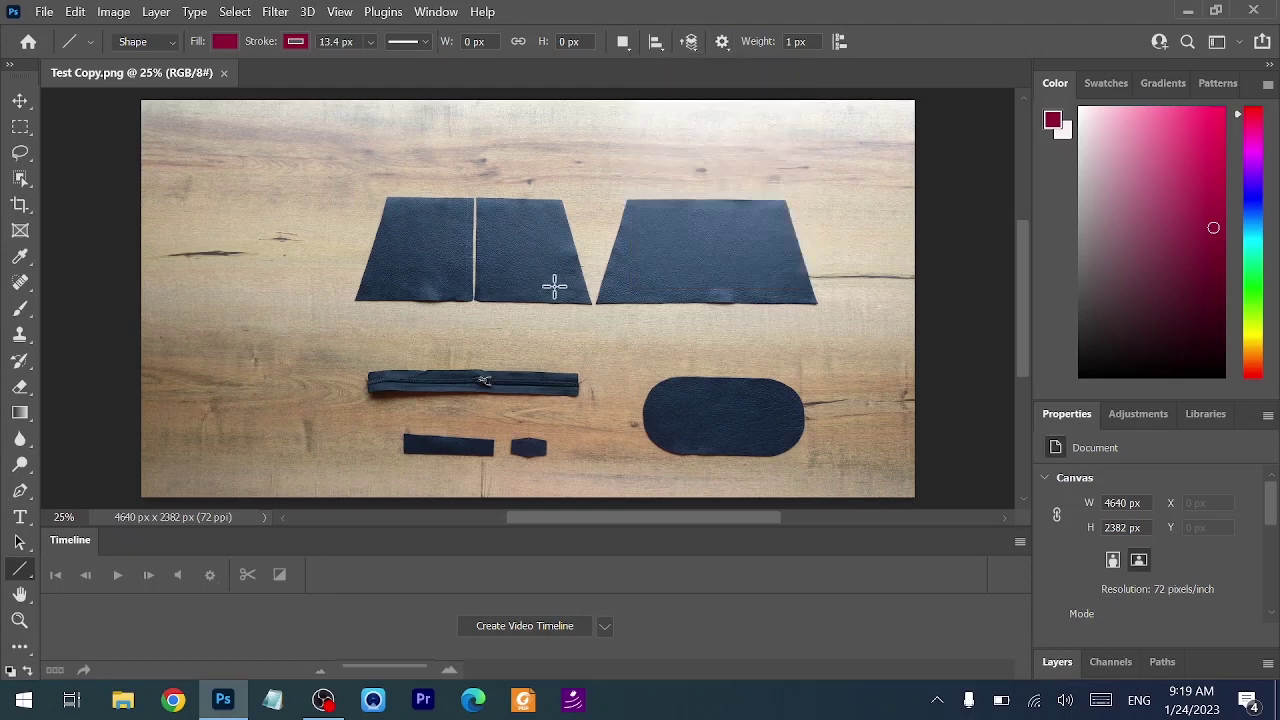
# - Draw arrows along the bottom and top edges of the three bag panels
pyautogui.moveTo(359, 311); pyautogui.dragTo(463, 311)
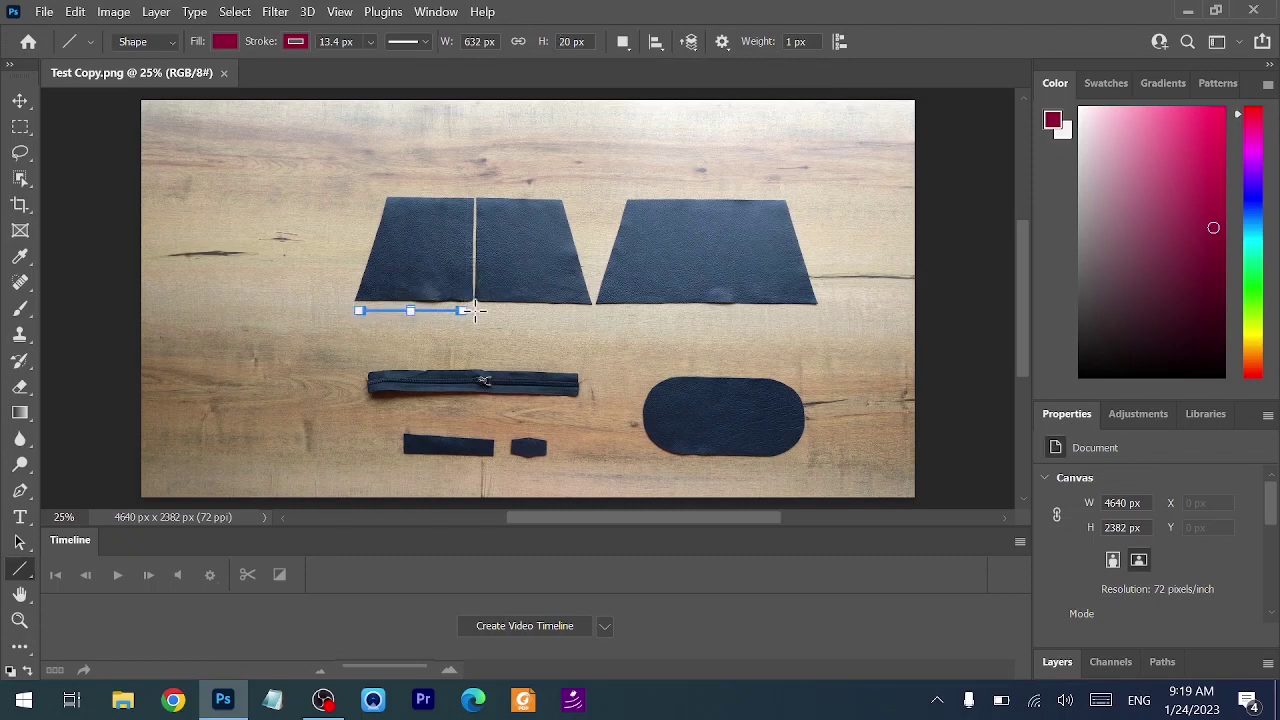
pyautogui.moveTo(484, 311); pyautogui.dragTo(590, 312)
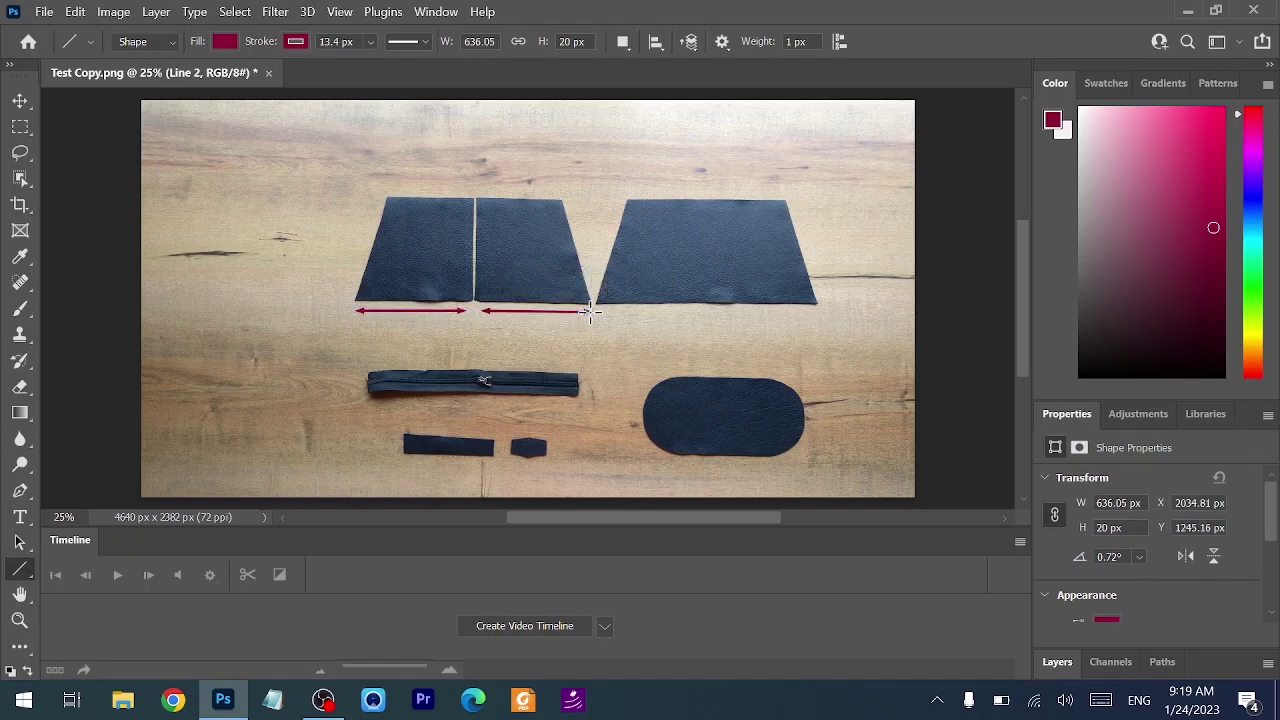
pyautogui.moveTo(607, 312); pyautogui.dragTo(805, 313)
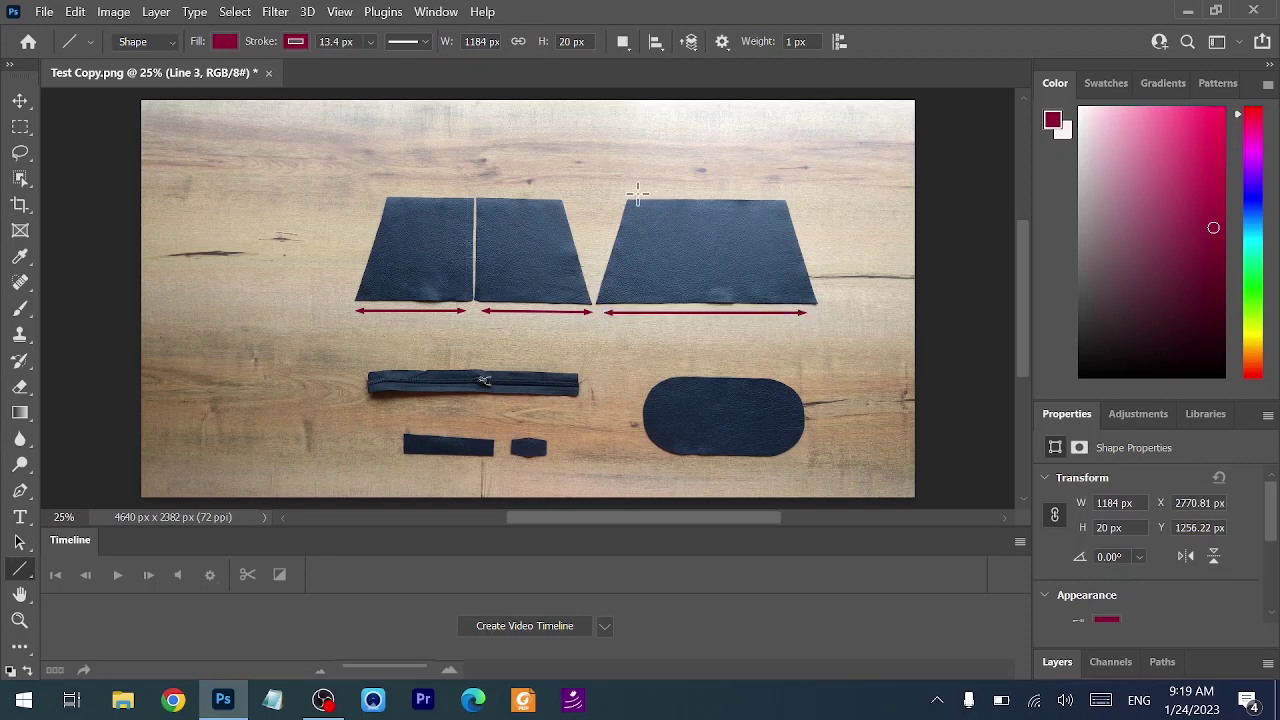
pyautogui.moveTo(635, 190); pyautogui.dragTo(778, 190)
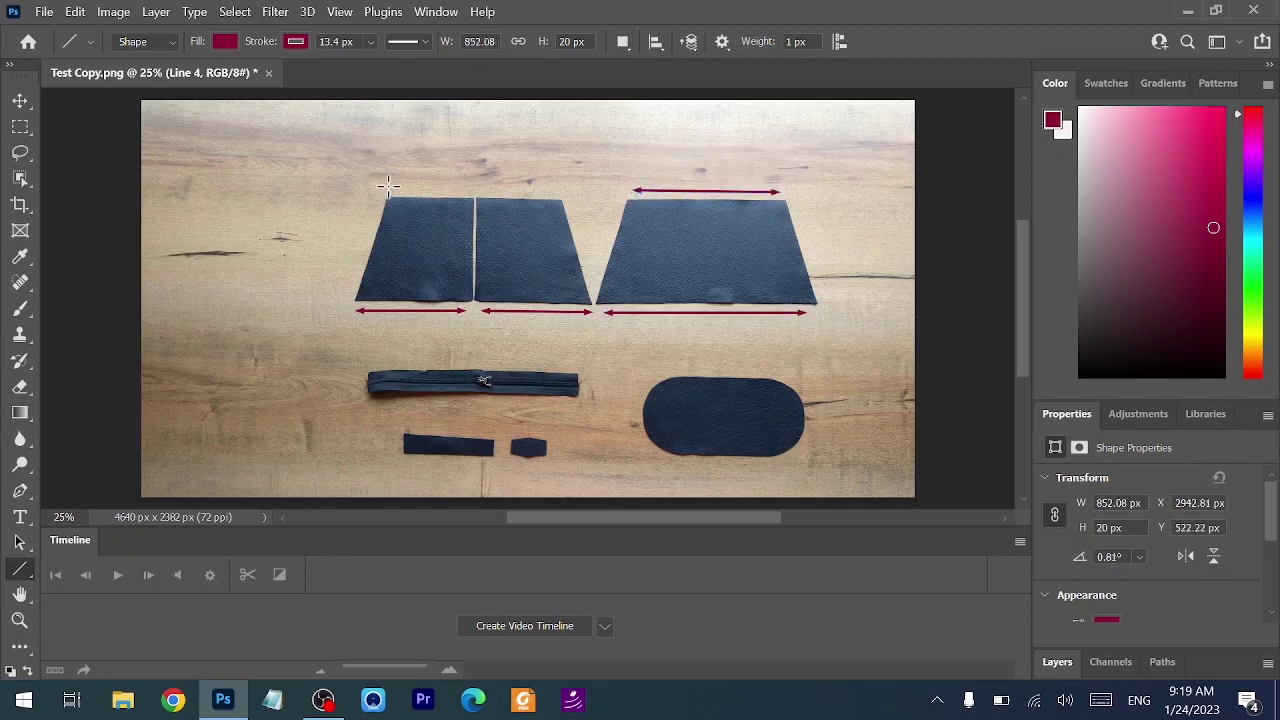
pyautogui.moveTo(391, 188); pyautogui.dragTo(472, 191)
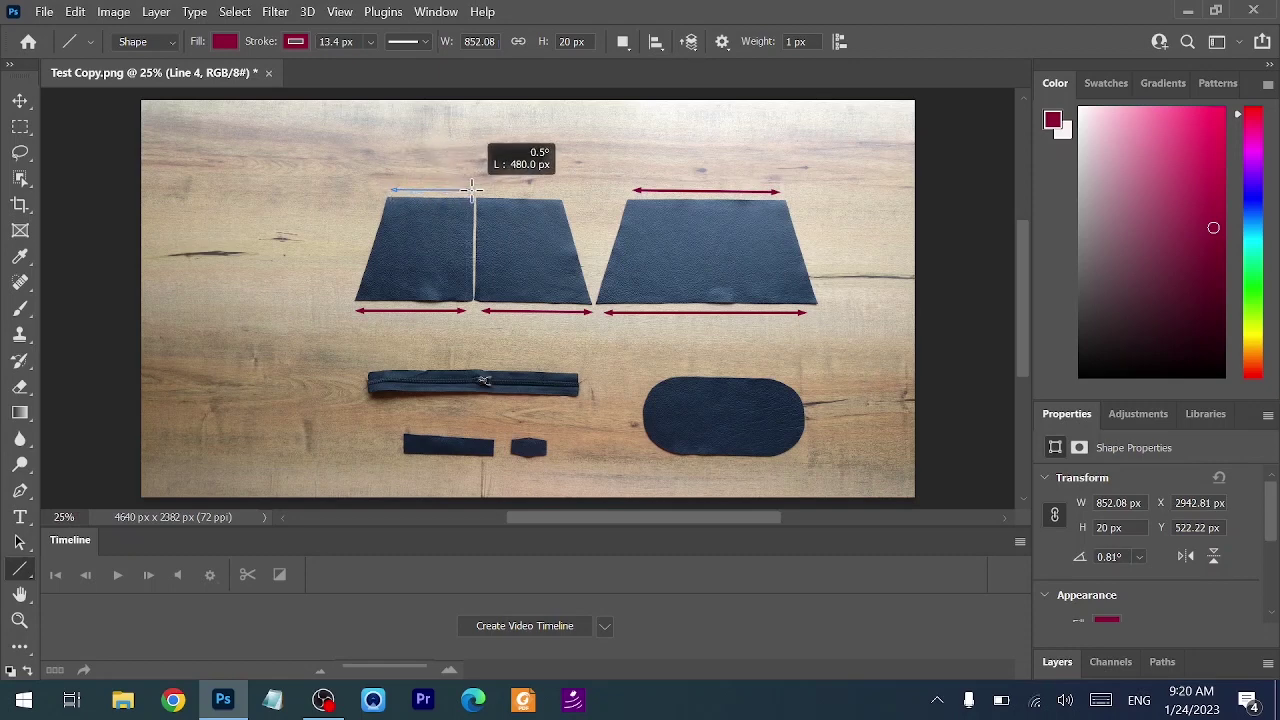
pyautogui.moveTo(471, 192); pyautogui.dragTo(559, 190)
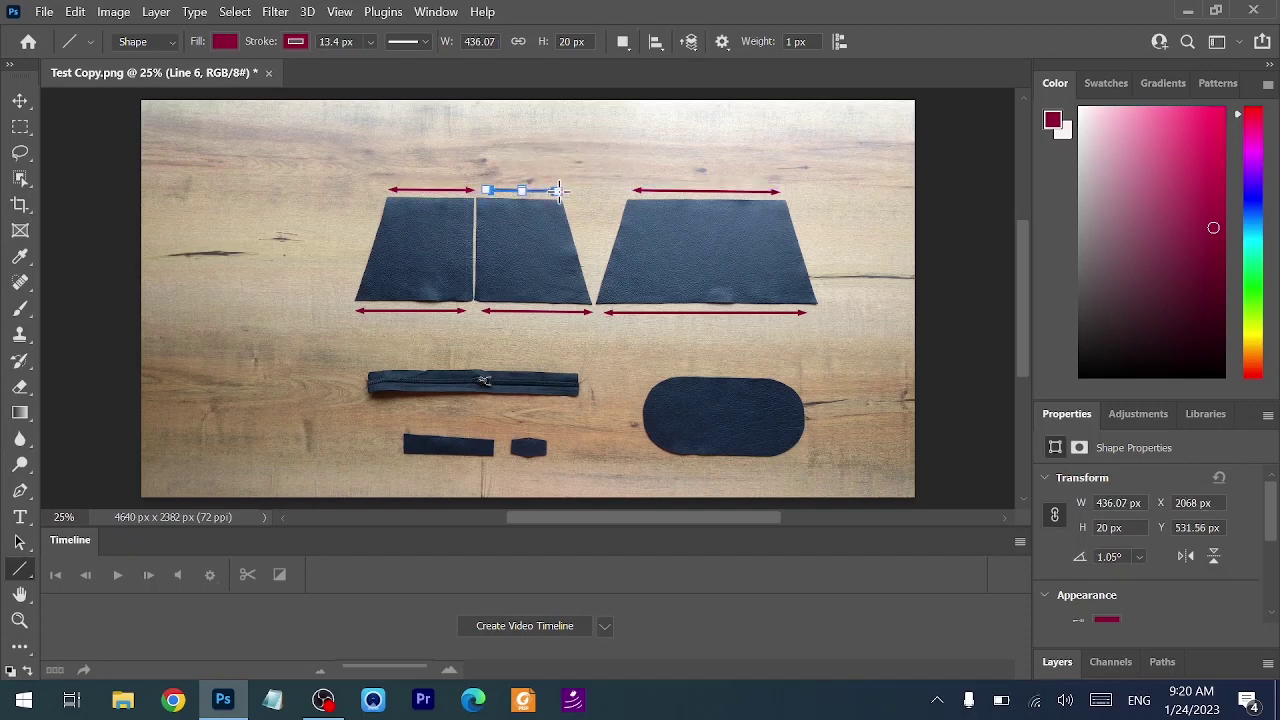
# - Draw height arrows on the panels, then arrows across the oval base and under the zipper
pyautogui.moveTo(484, 290); pyautogui.dragTo(484, 207)
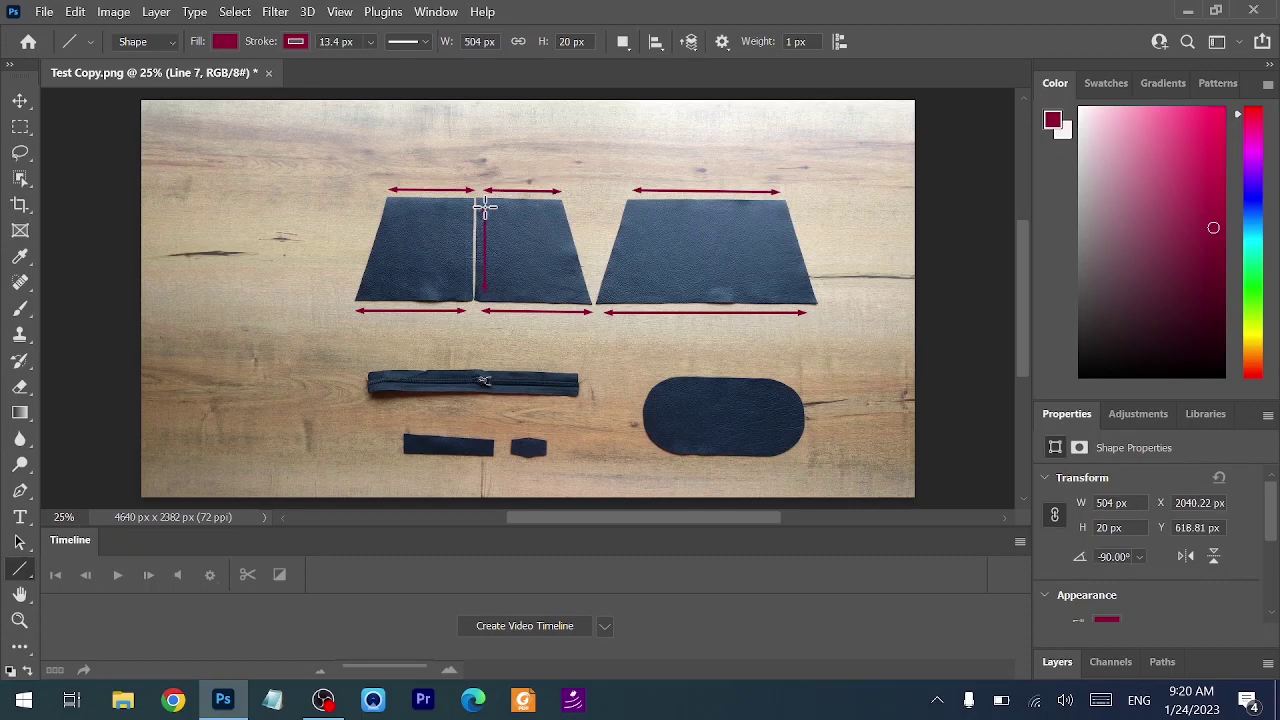
pyautogui.moveTo(463, 290); pyautogui.dragTo(466, 207)
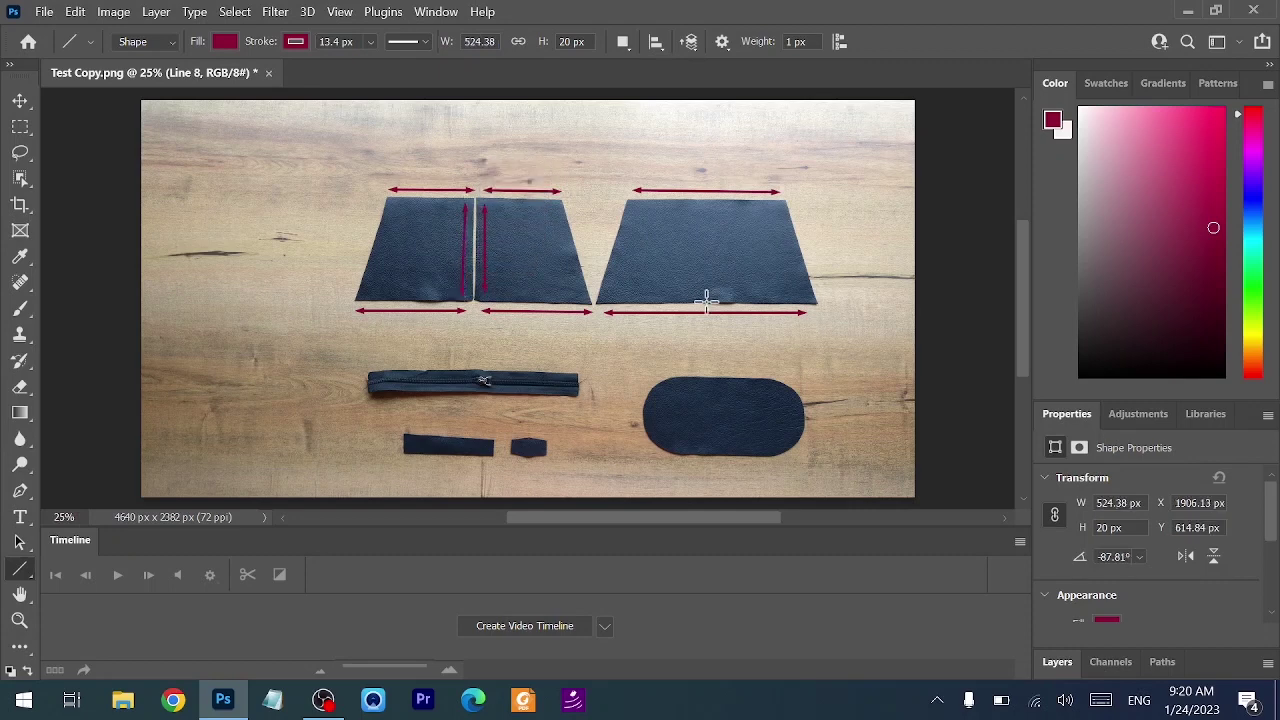
pyautogui.moveTo(707, 292); pyautogui.dragTo(708, 206)
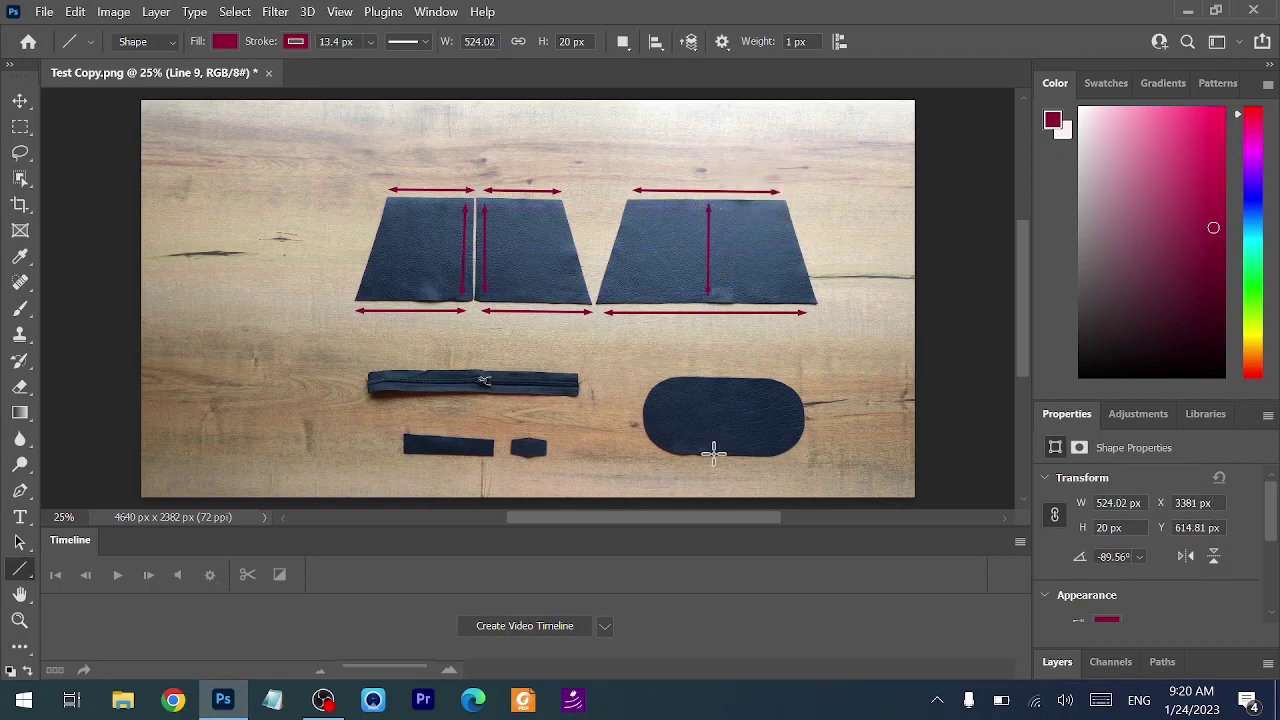
pyautogui.moveTo(683, 460)
pyautogui.mouseDown()
pyautogui.moveTo(772, 460)
pyautogui.moveTo(726, 384)
pyautogui.mouseUp()
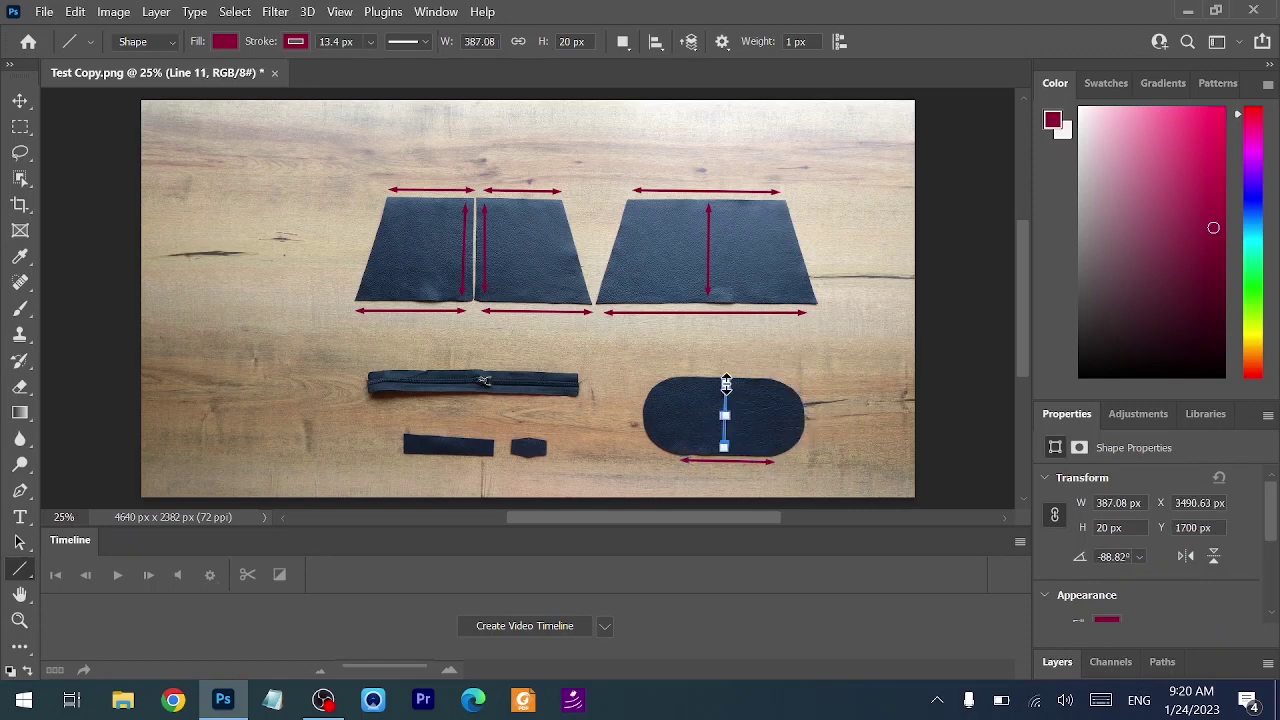
pyautogui.moveTo(649, 417); pyautogui.dragTo(796, 419)
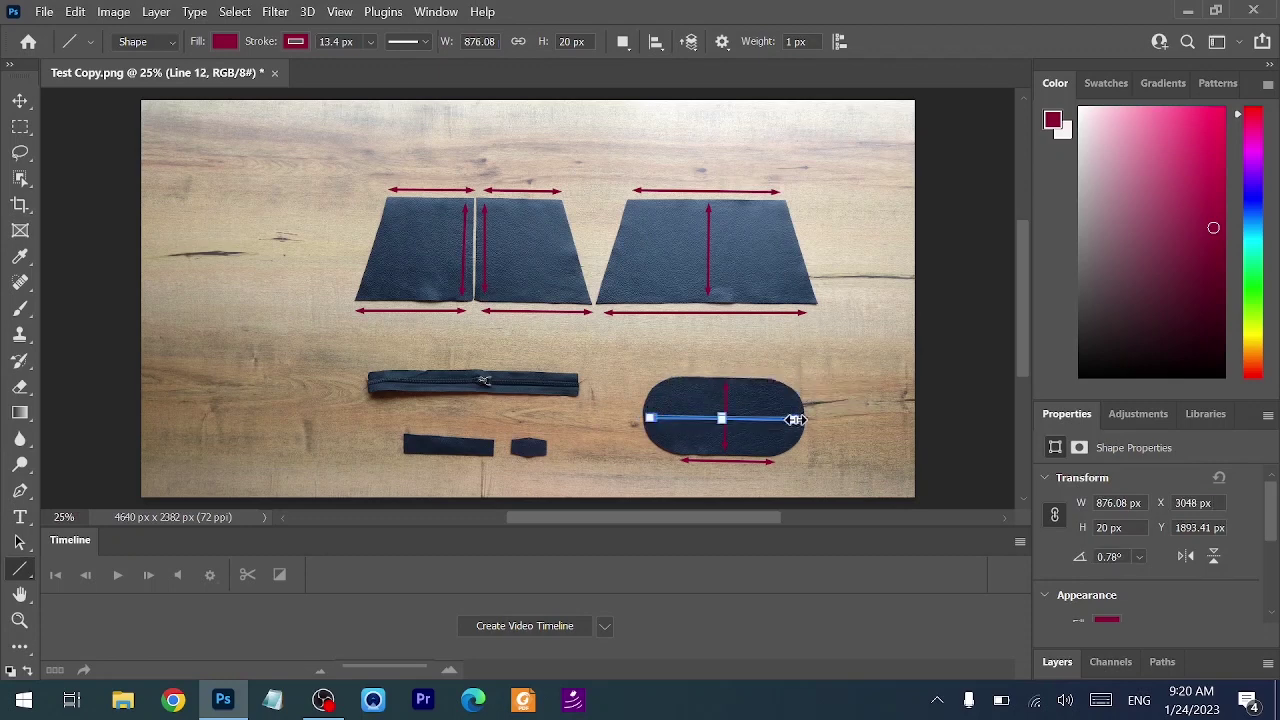
pyautogui.moveTo(370, 404); pyautogui.dragTo(569, 405)
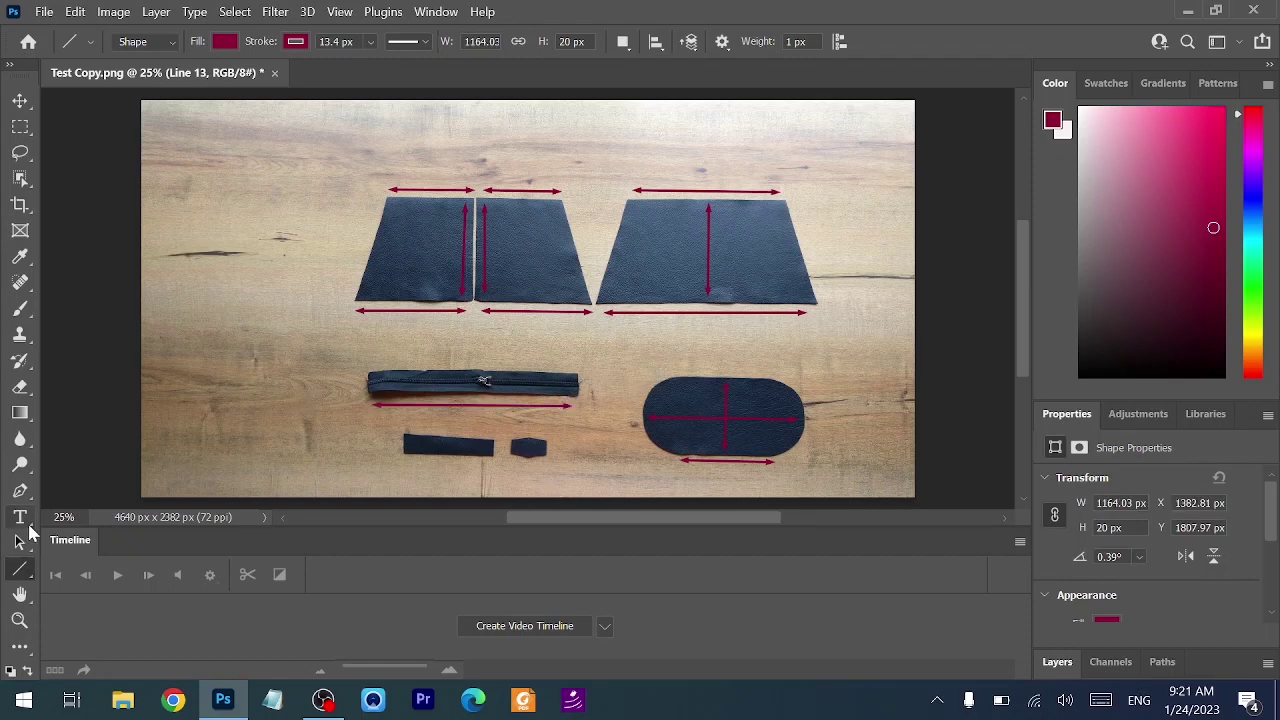
# - Switch to the Type tool with dark red #8d0c35 text colour
pyautogui.click(19, 520)
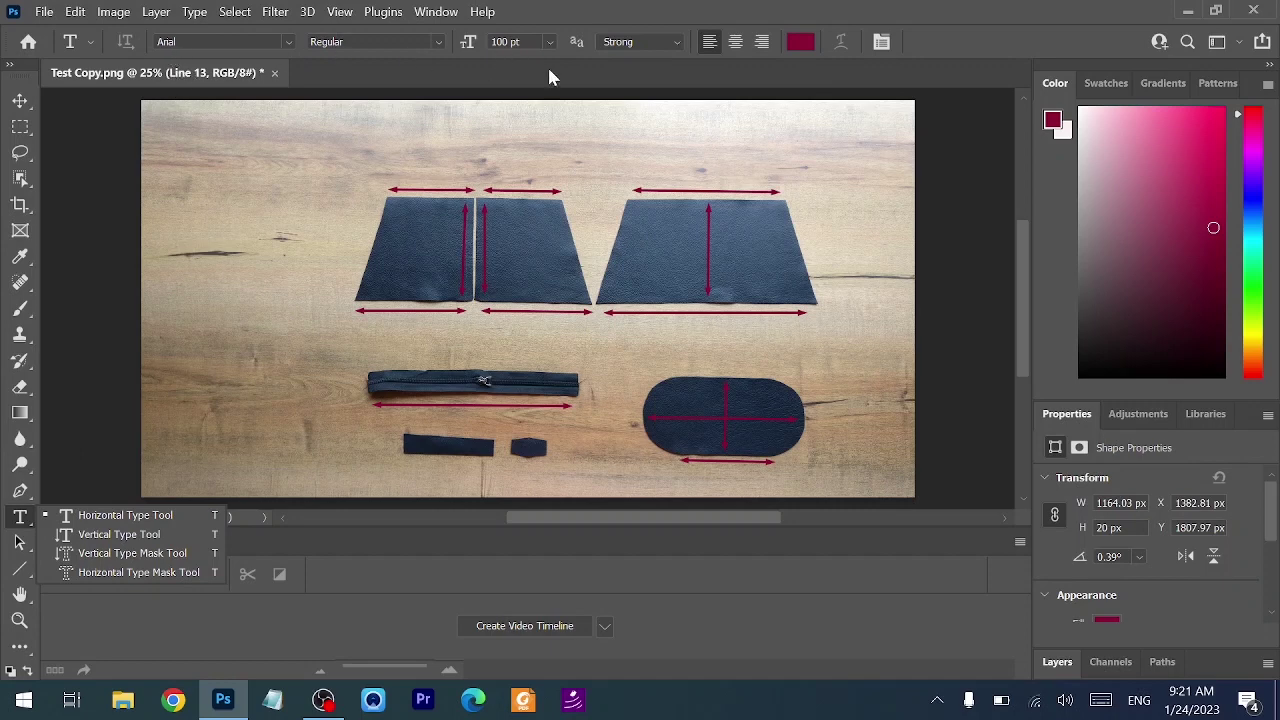
pyautogui.click(800, 42)
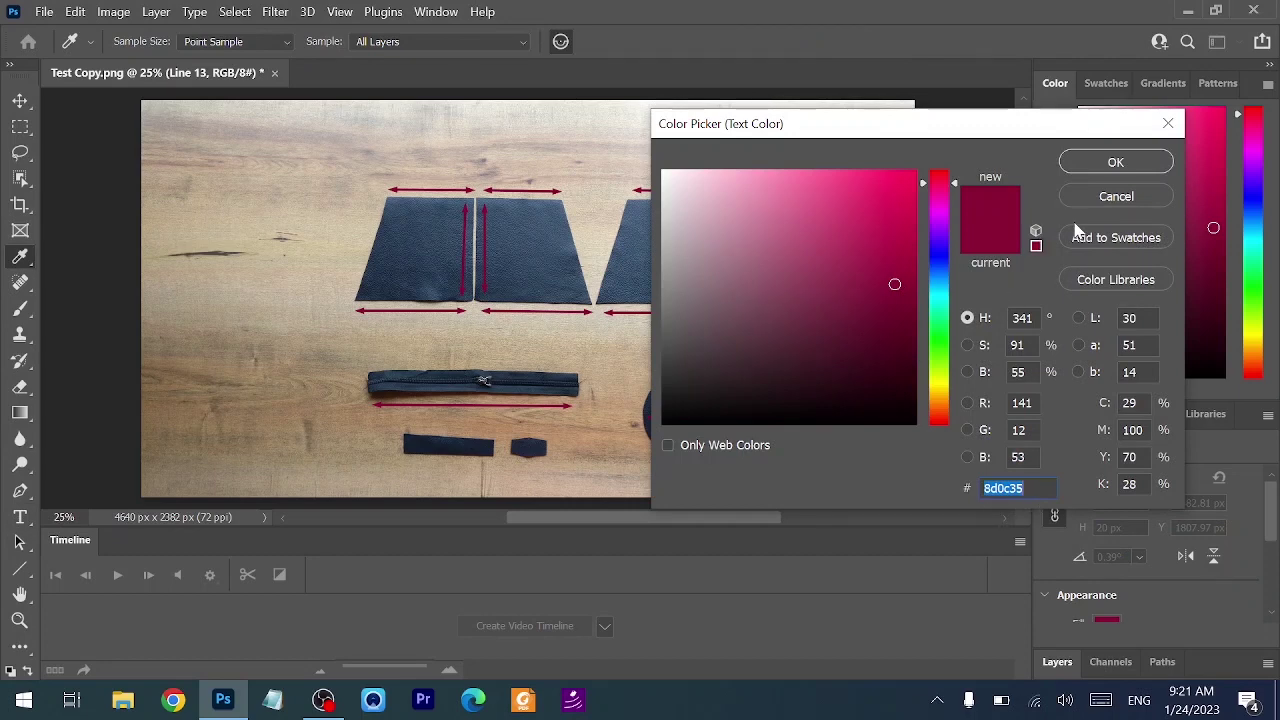
pyautogui.click(1100, 163)
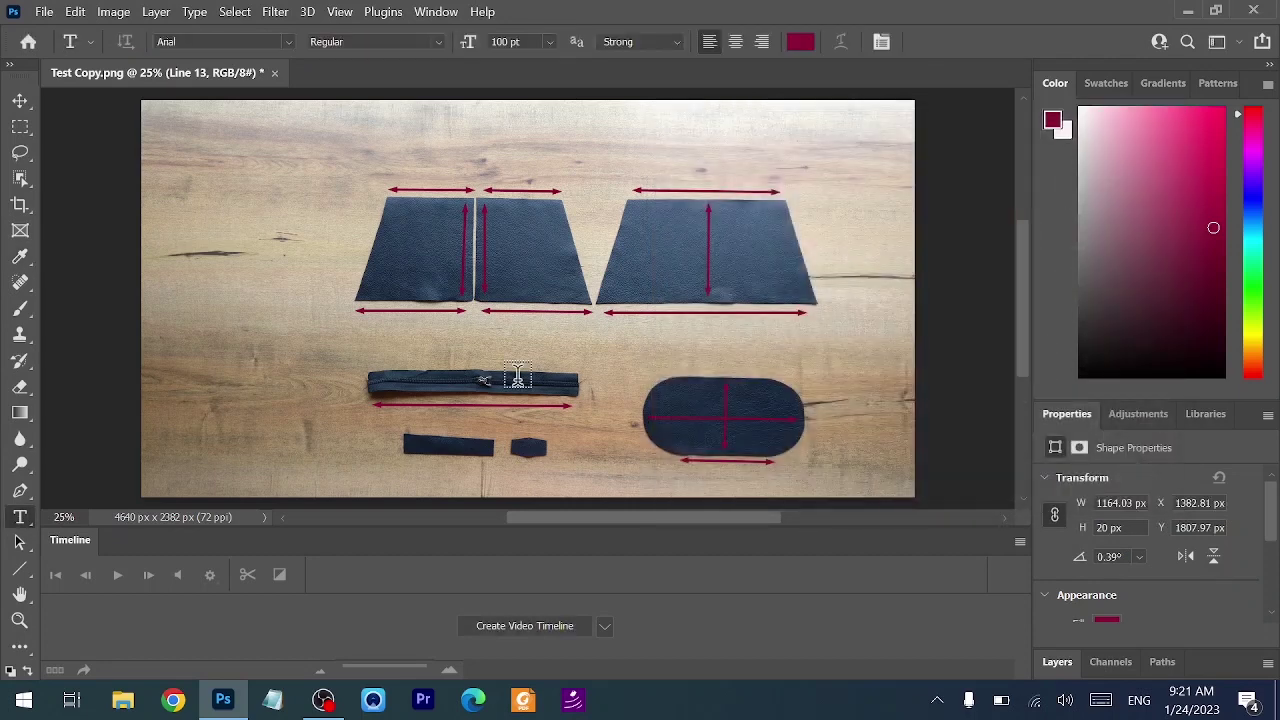
# - Add 17cm labels under the left and middle panels' bottom arrows
pyautogui.click(372, 323)
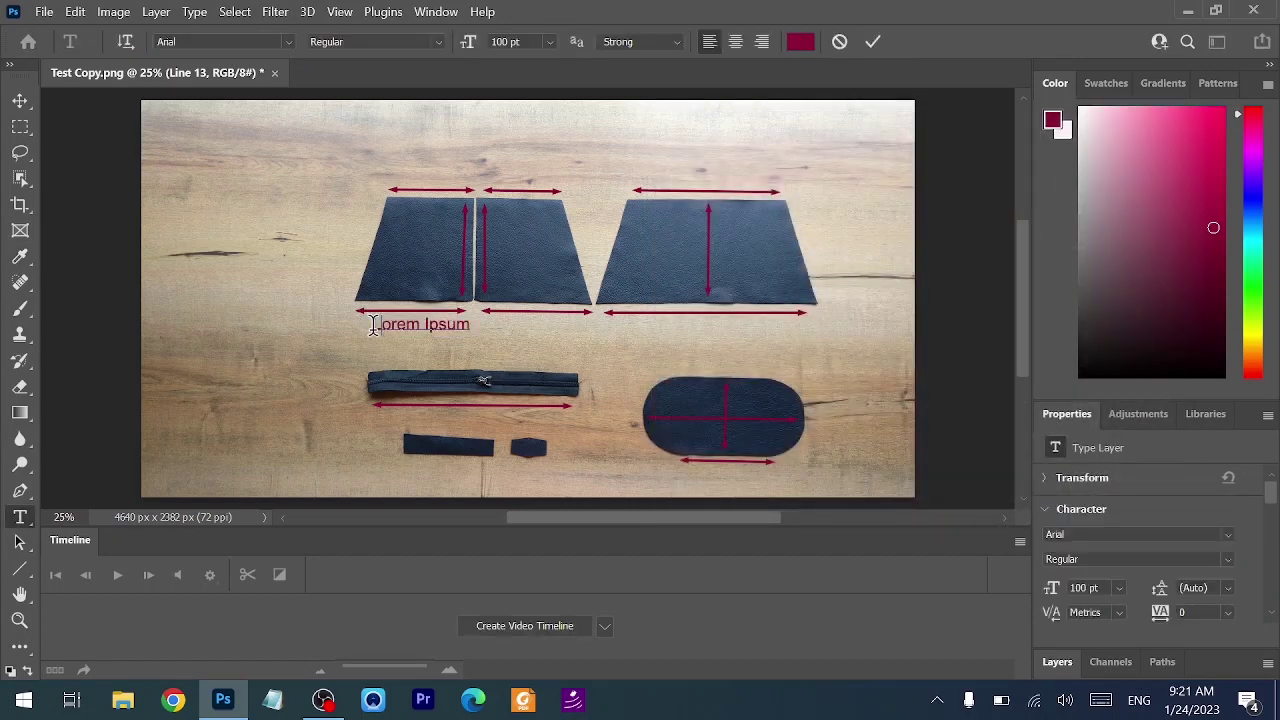
pyautogui.write('17cm')
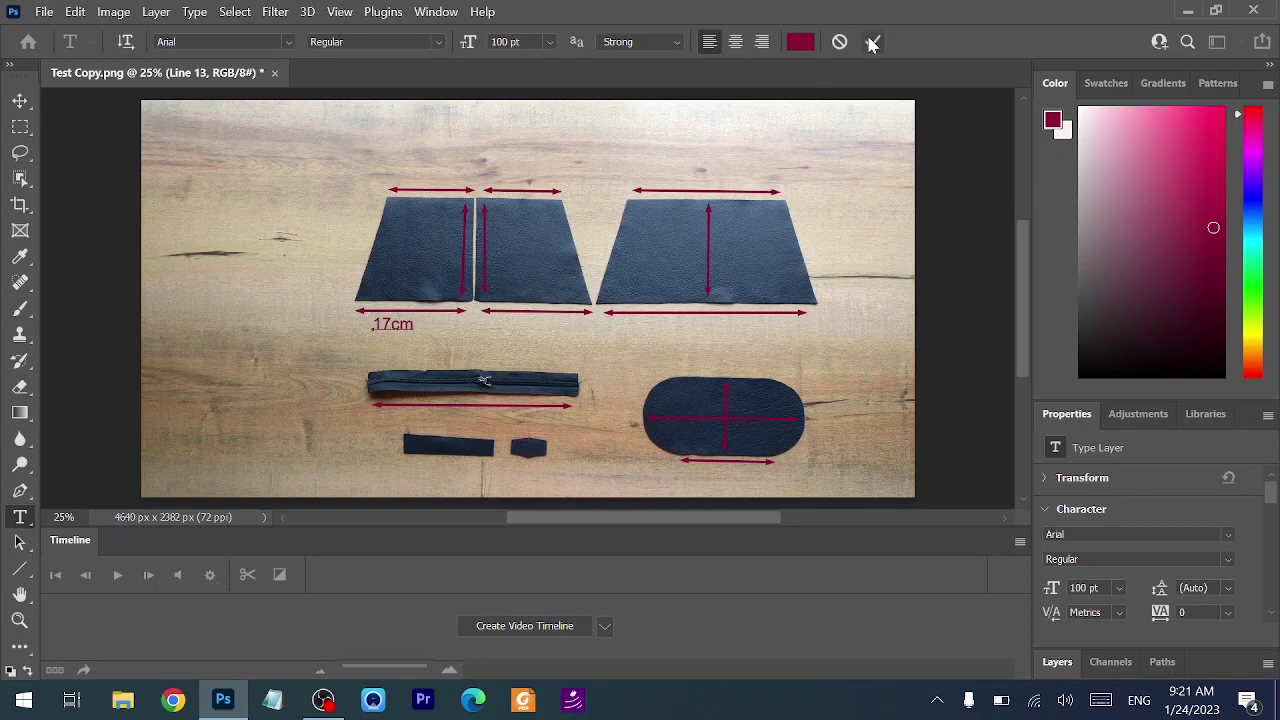
pyautogui.click(505, 332)
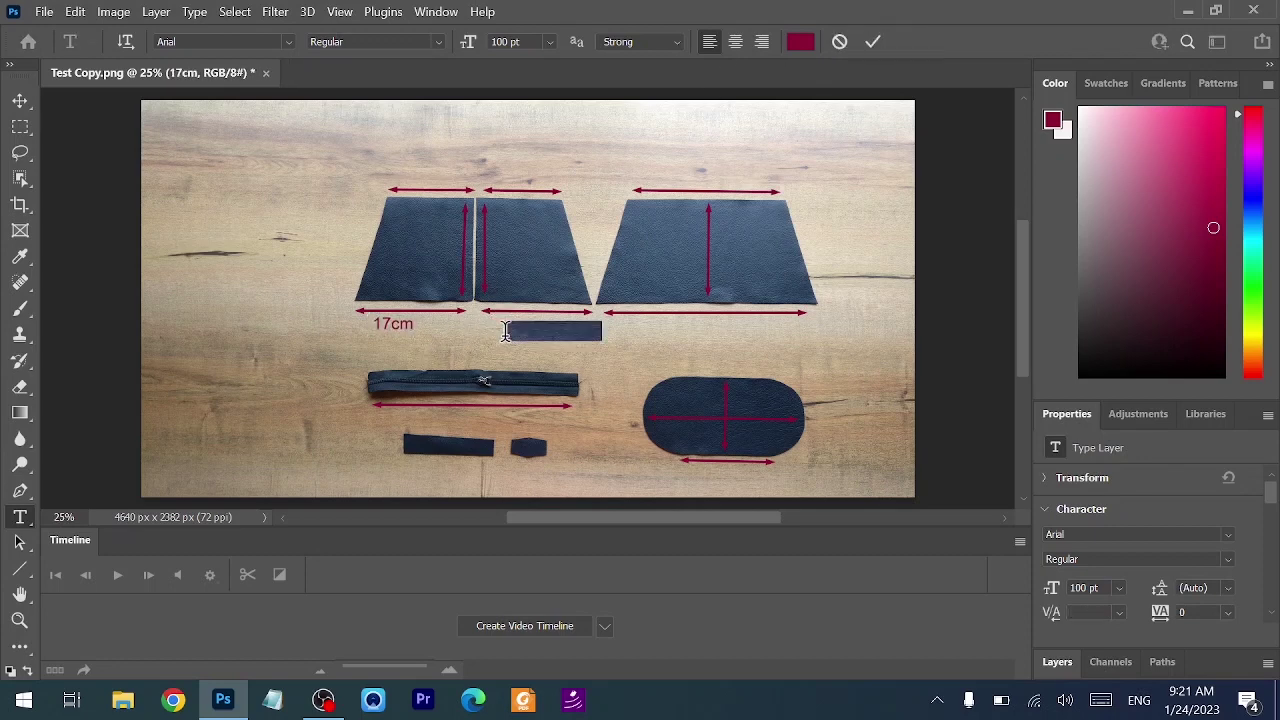
pyautogui.press('BackSpace')
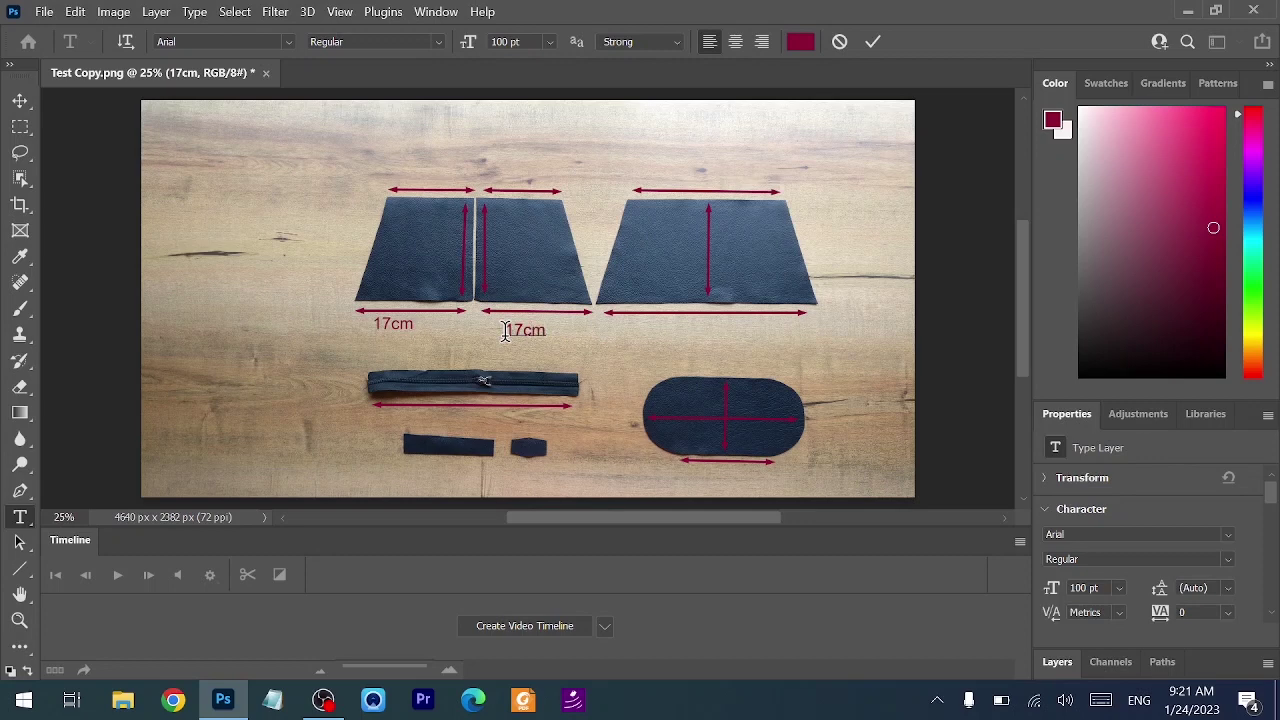
pyautogui.click(872, 44)
# - Add 12.5cm labels above the left and middle panels' top arrows
pyautogui.click(421, 177)
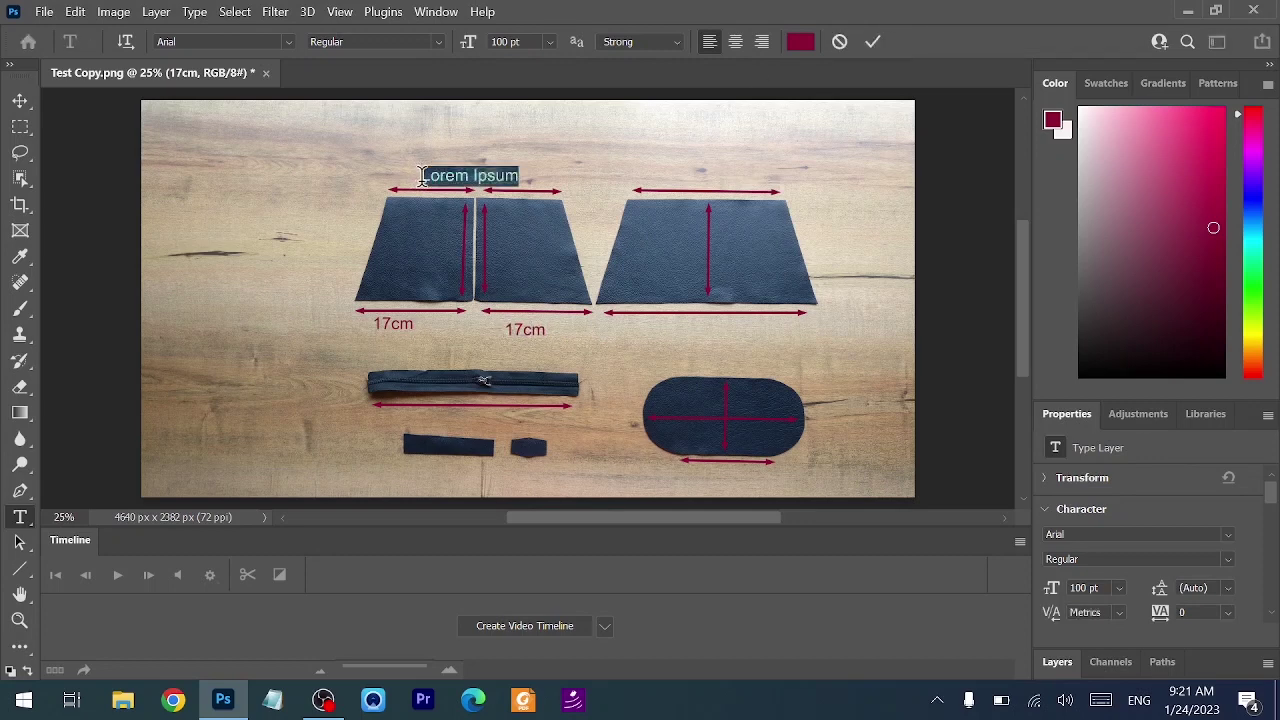
pyautogui.write('12.5cm')
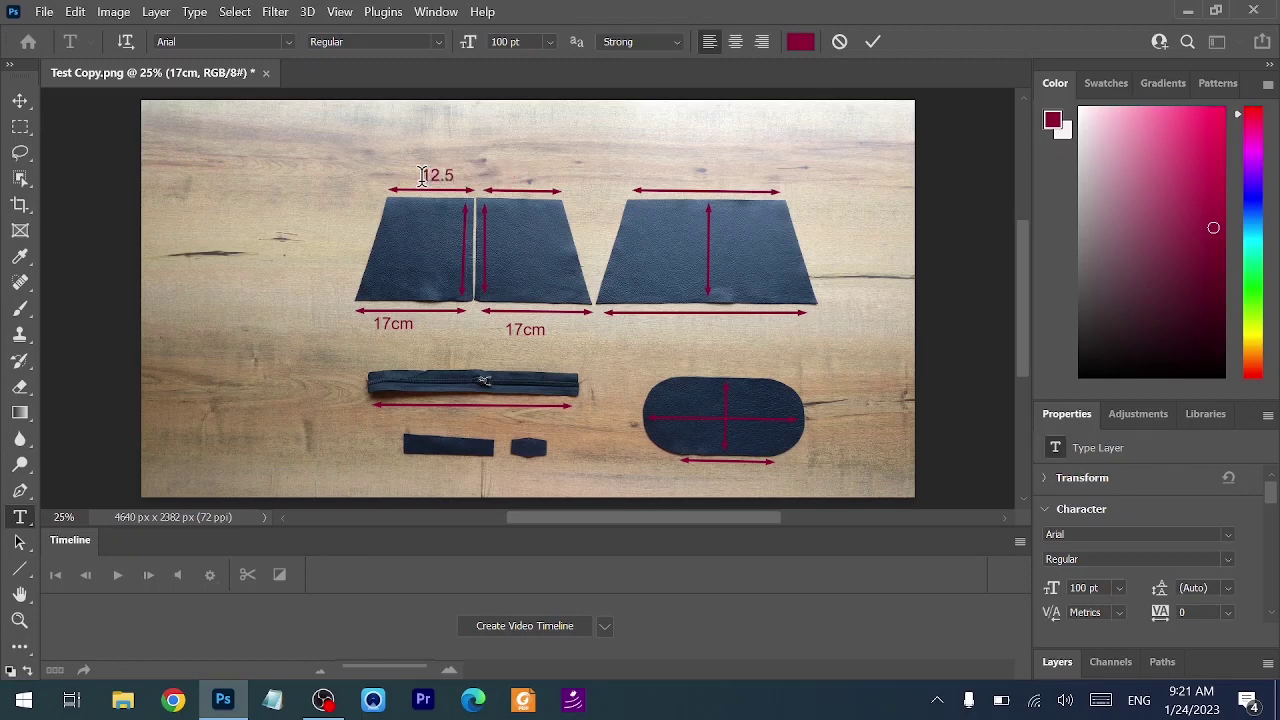
pyautogui.click(618, 152)
pyautogui.click(508, 176)
pyautogui.write('12,5cm')
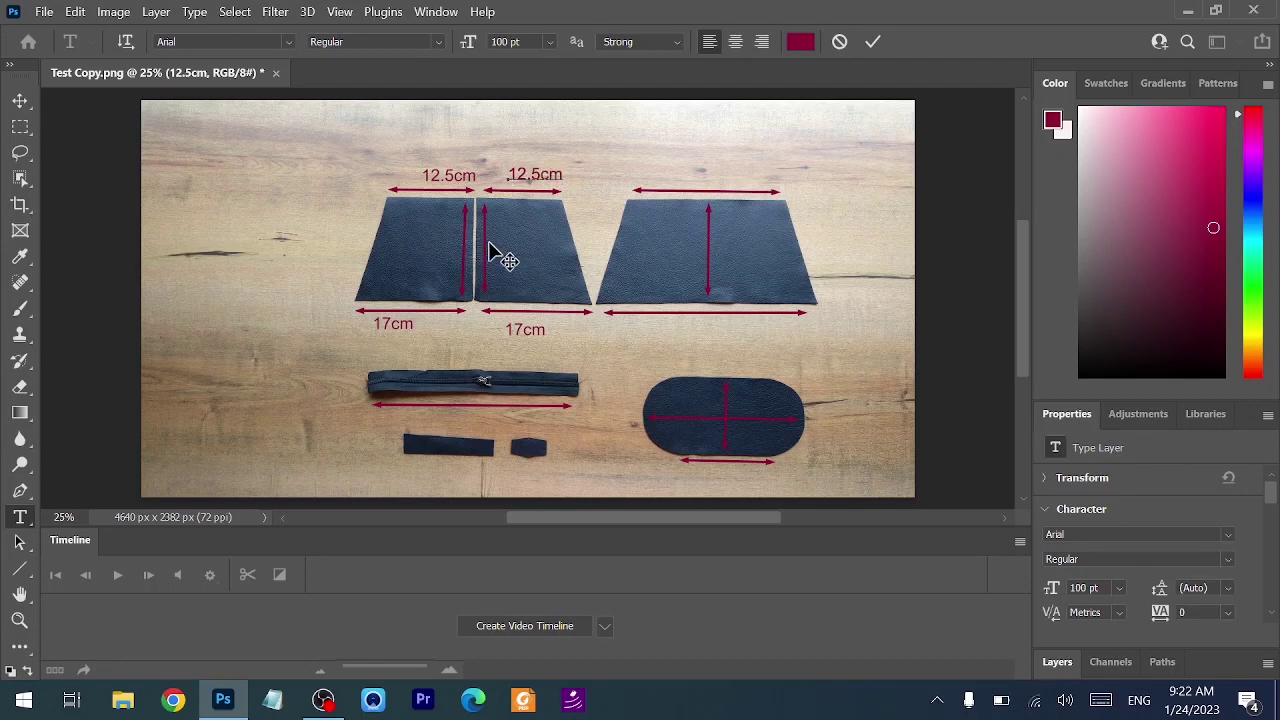
pyautogui.click(490, 277)
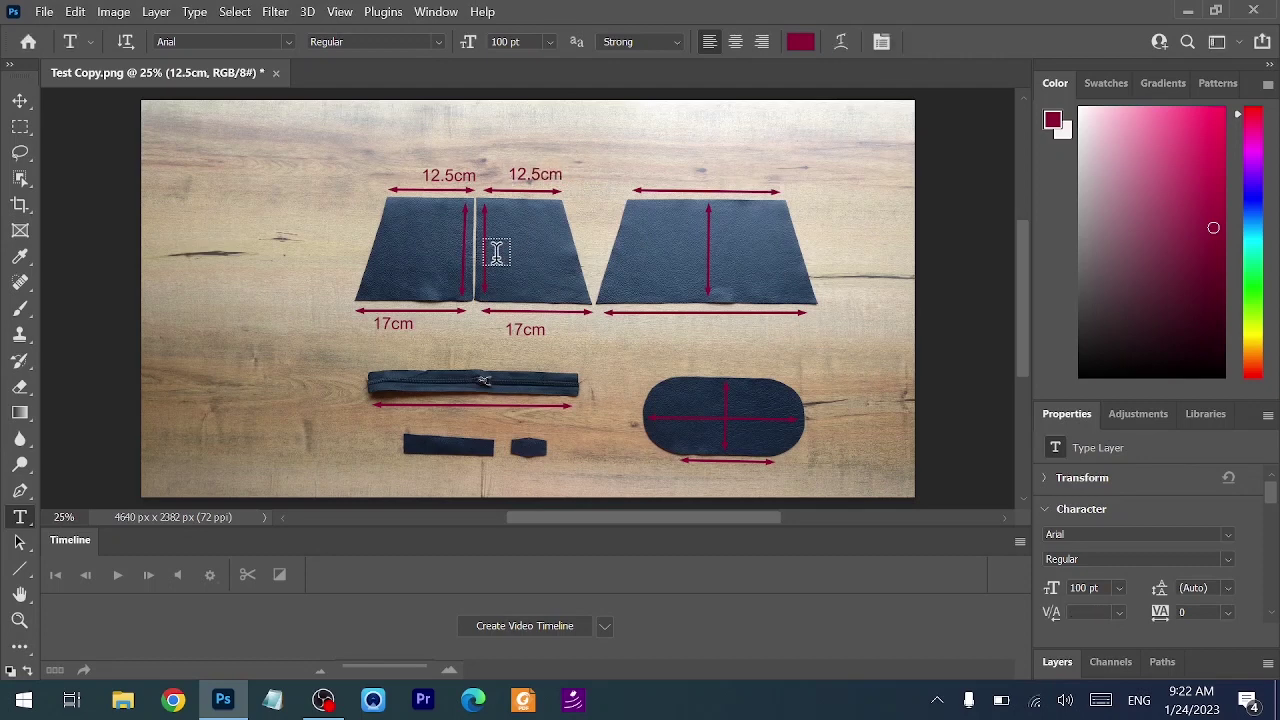
# - Add 15cm height labels beside the middle, left and right panel arrows
pyautogui.click(496, 252)
pyautogui.write('15cm')
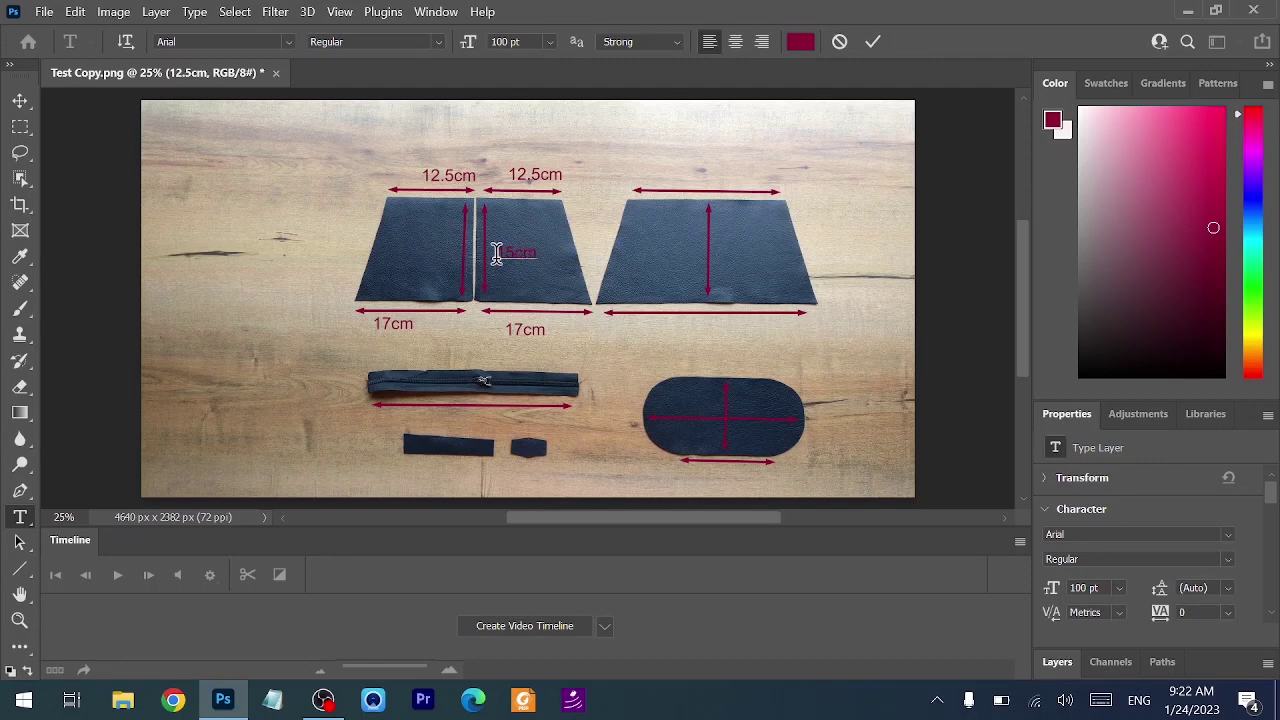
pyautogui.click(873, 41)
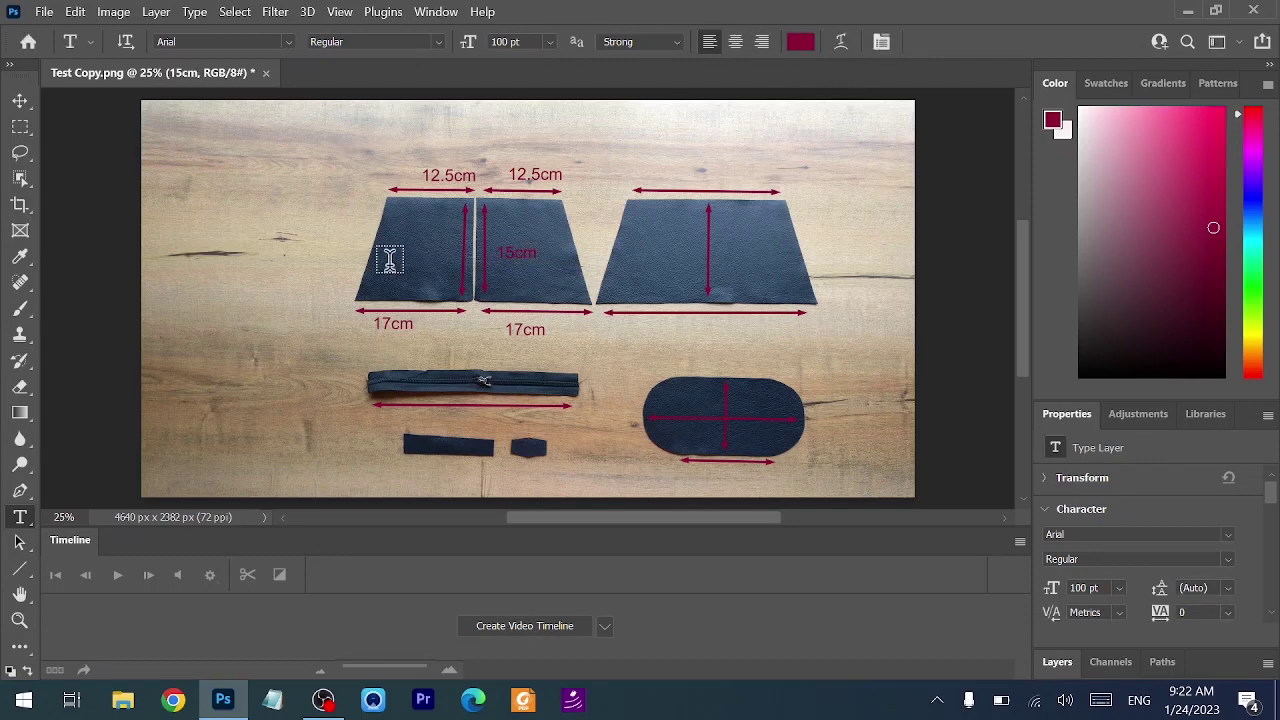
pyautogui.click(396, 252)
pyautogui.press('BackSpace')
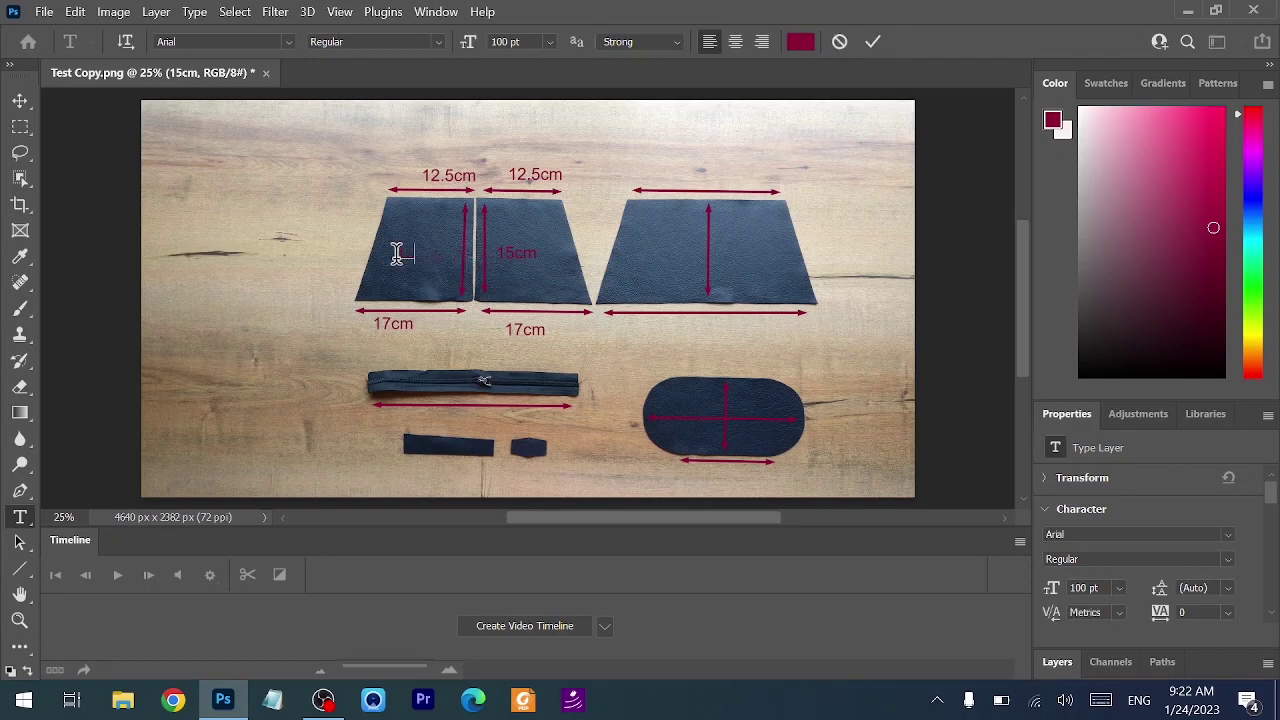
pyautogui.click(873, 41)
pyautogui.click(724, 261)
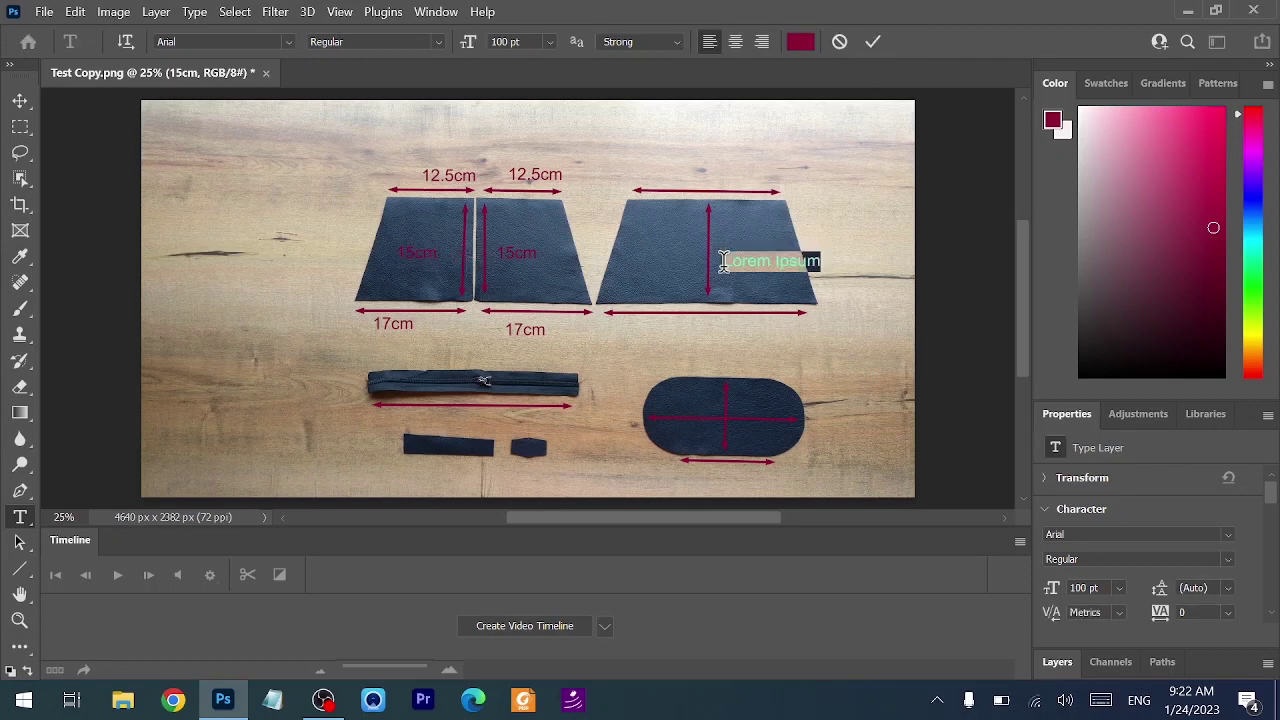
pyautogui.write('15cm')
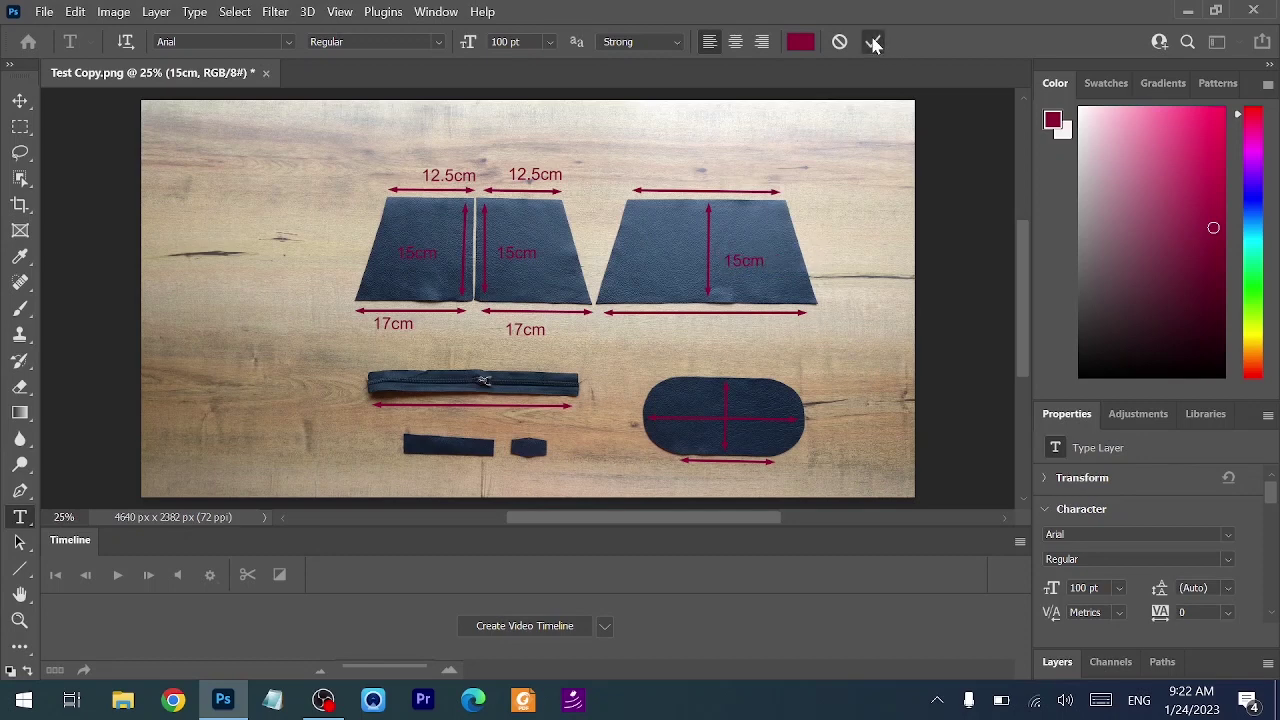
pyautogui.click(873, 41)
# - Label the right panel 32cm along its bottom and 23cm along its top
pyautogui.click(658, 324)
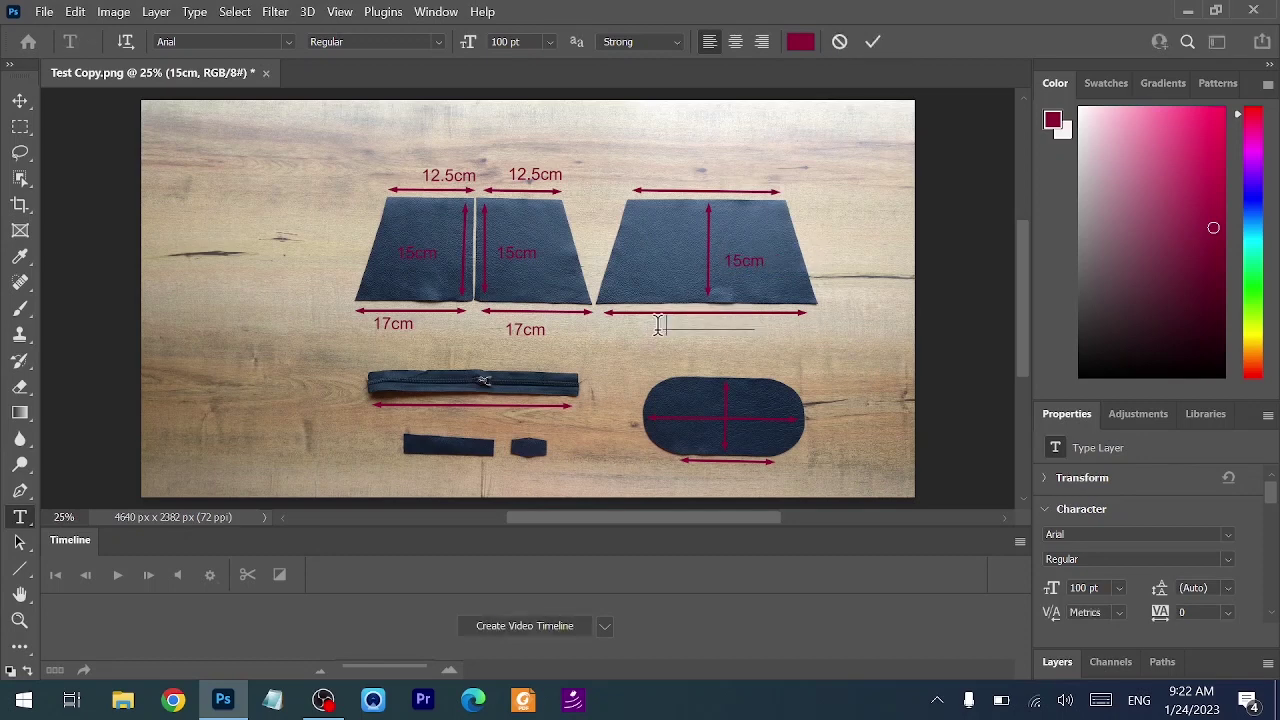
pyautogui.write('32cm')
pyautogui.click(873, 41)
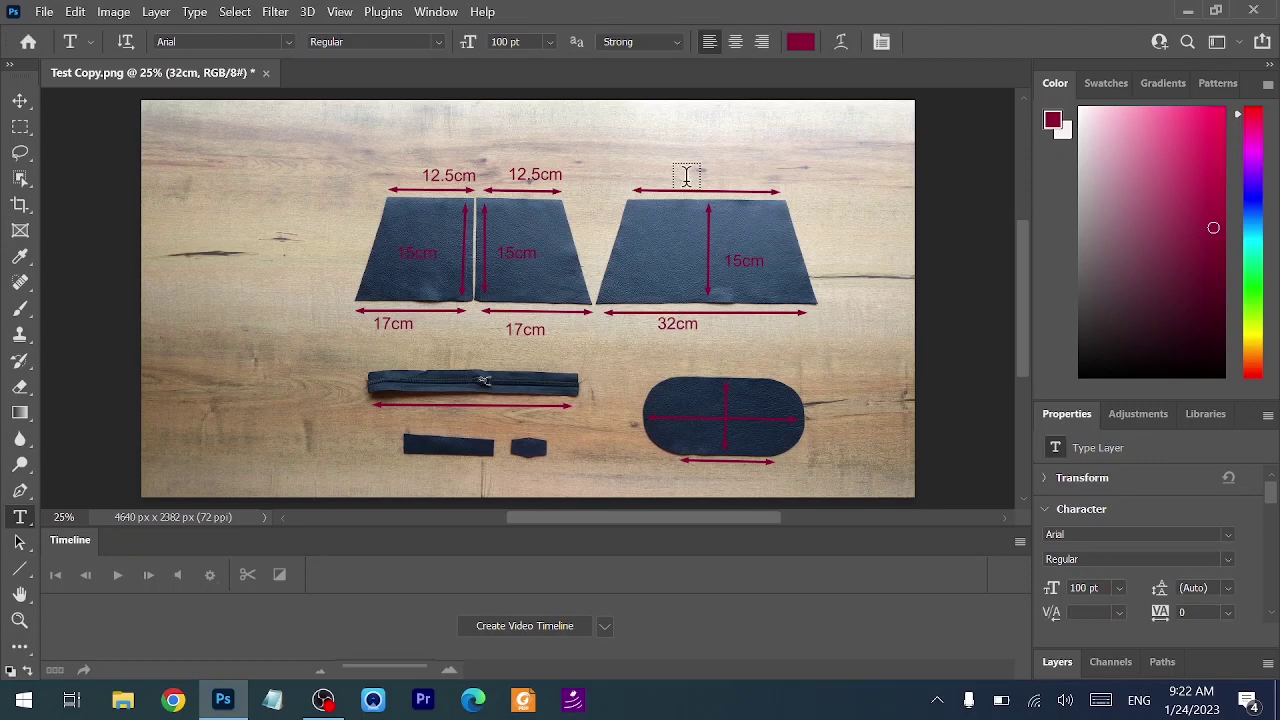
pyautogui.click(687, 177)
pyautogui.write('23cm')
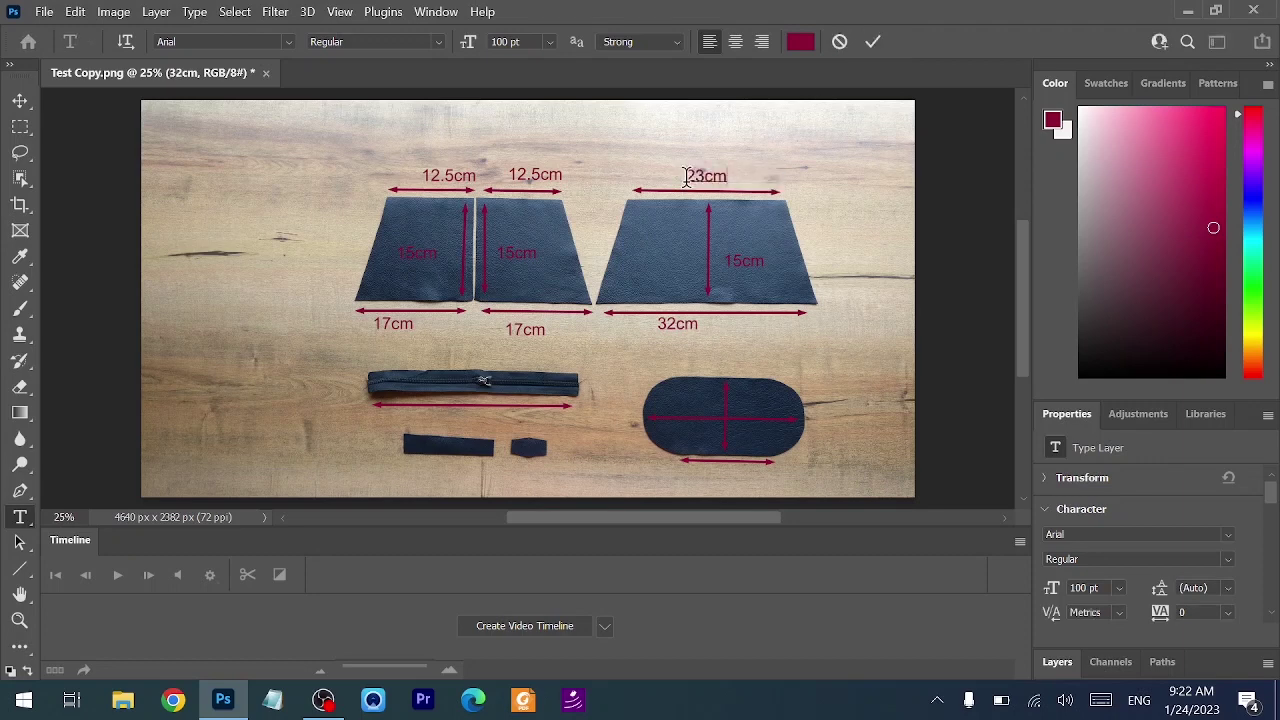
pyautogui.click(873, 42)
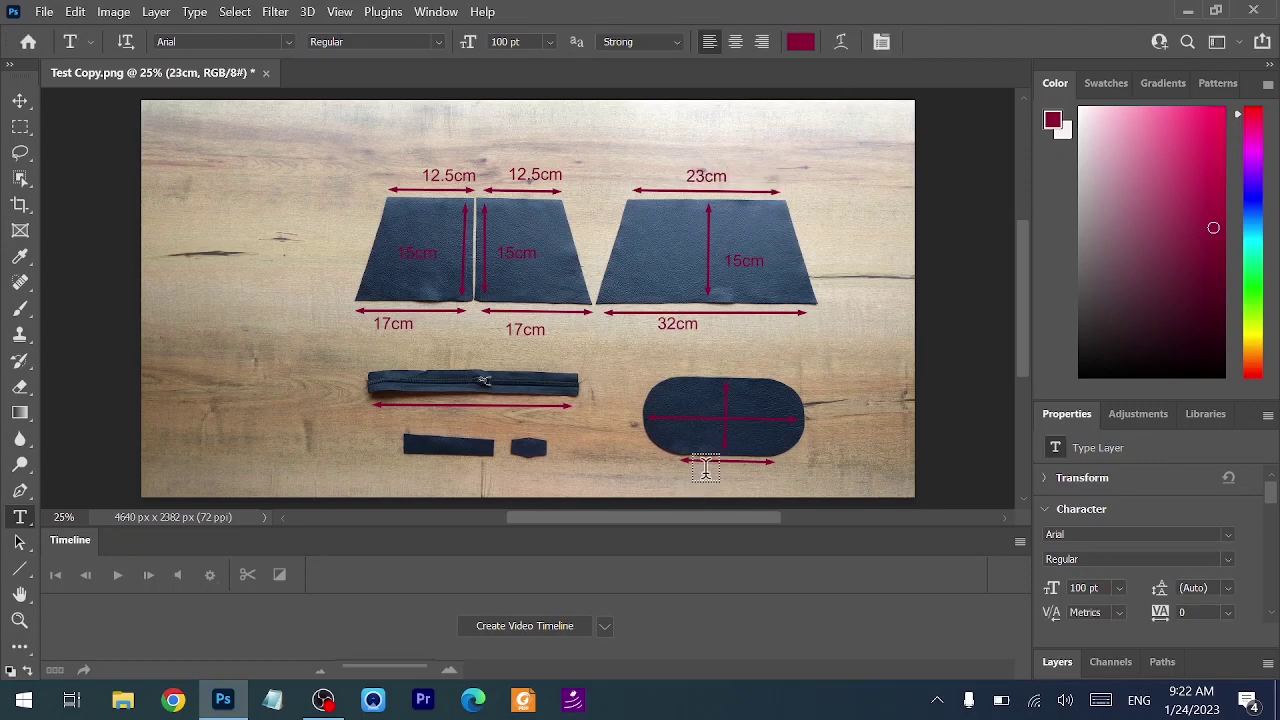
# - Label the oval arrows 13cm, 11cm and 23.5cm, and type 30cm under the zipper
pyautogui.click(704, 469)
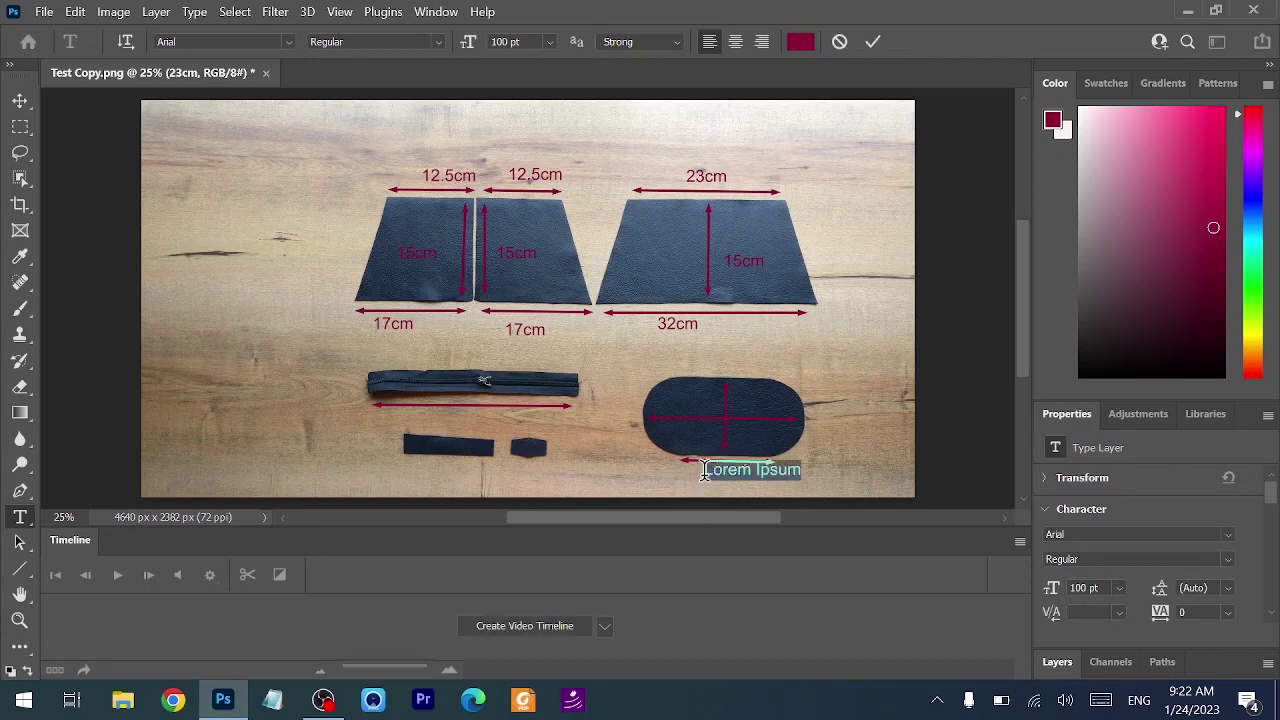
pyautogui.write('13cm')
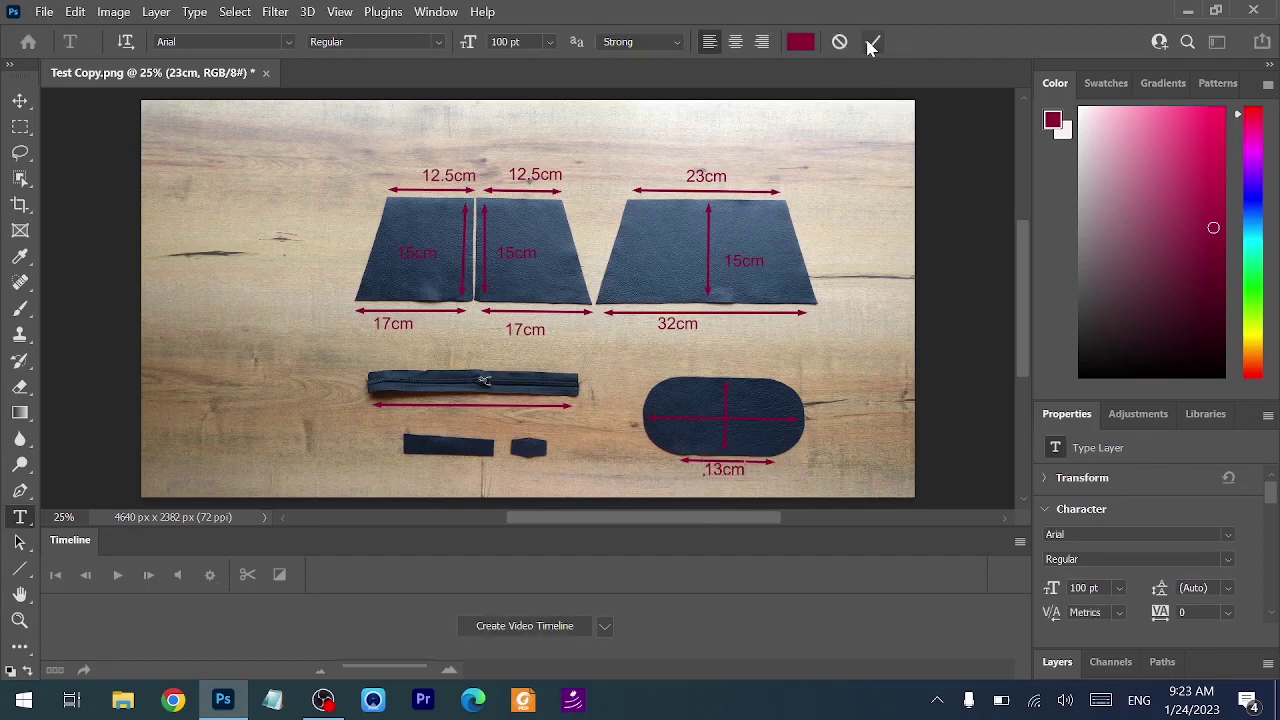
pyautogui.click(870, 43)
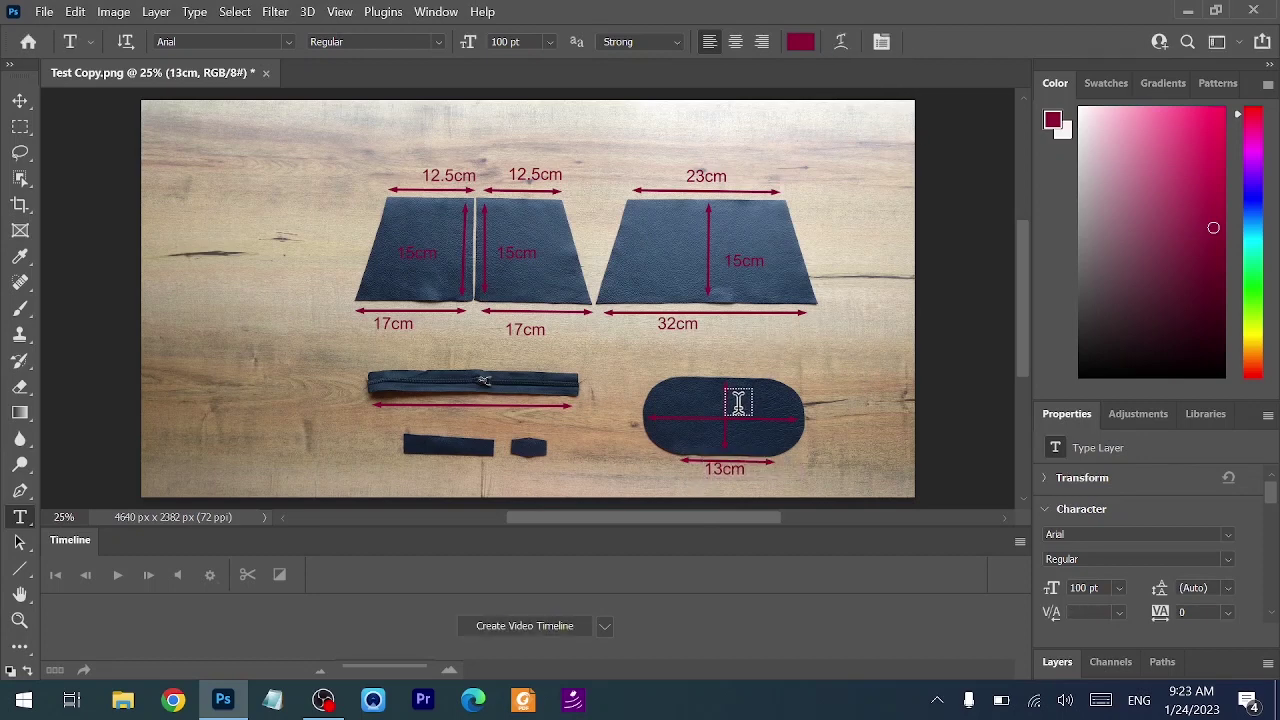
pyautogui.click(738, 402)
pyautogui.write('15cm')
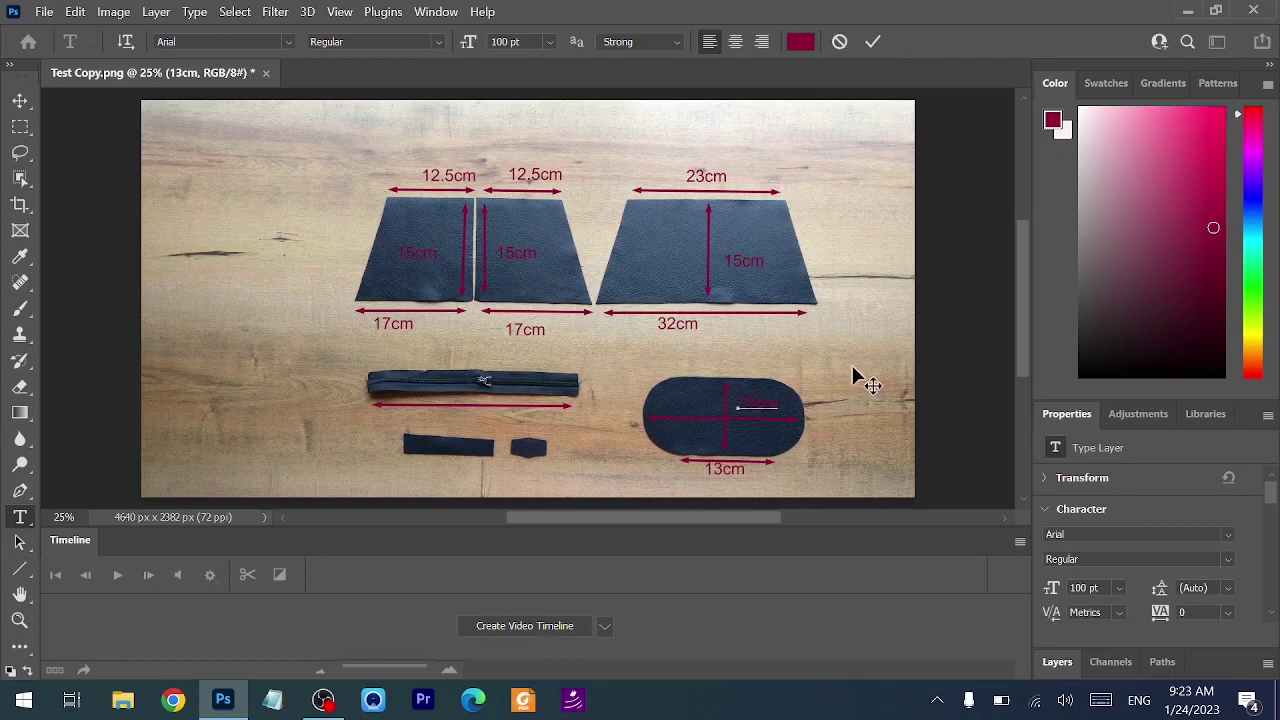
pyautogui.click(873, 43)
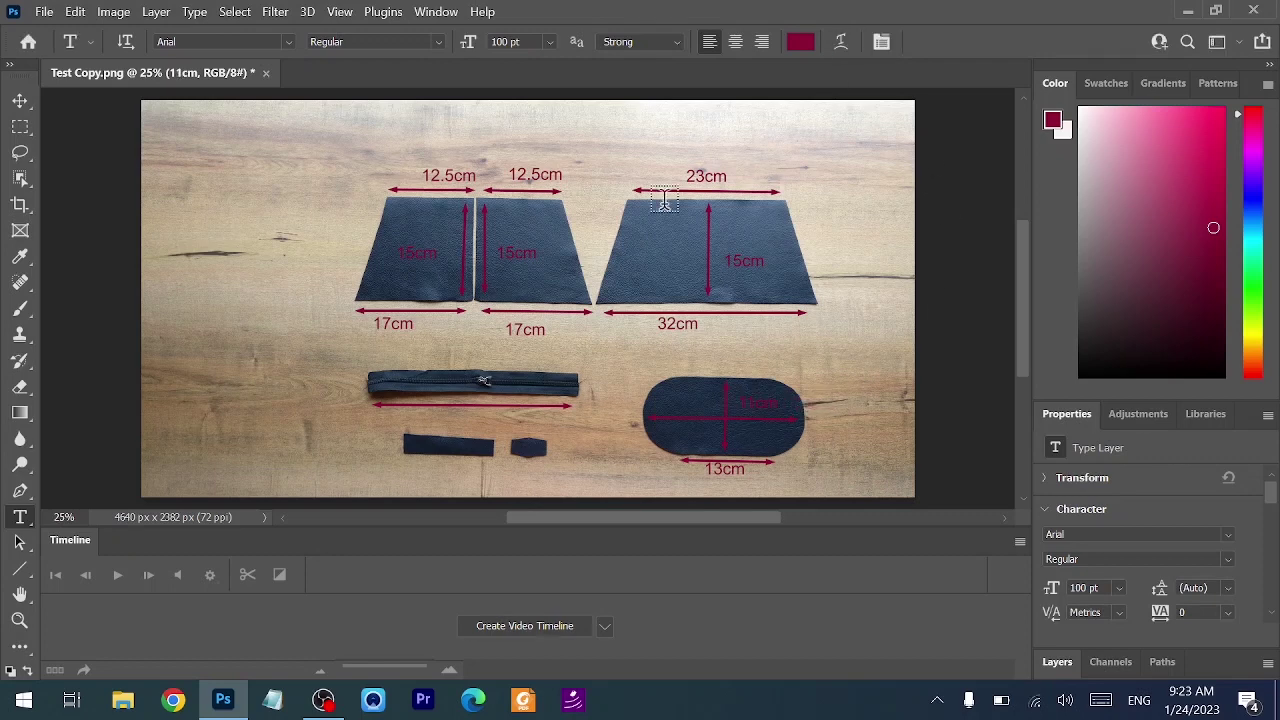
pyautogui.click(666, 432)
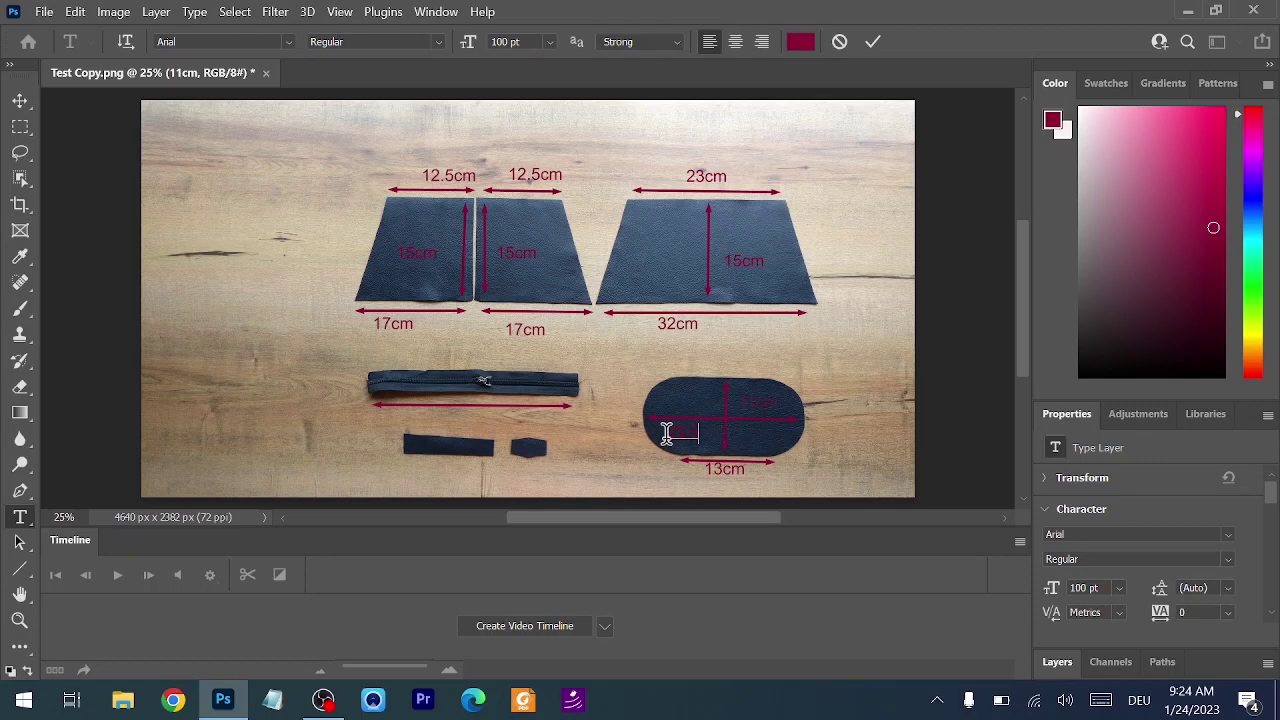
pyautogui.click(873, 41)
pyautogui.click(424, 418)
pyautogui.write('30cm')
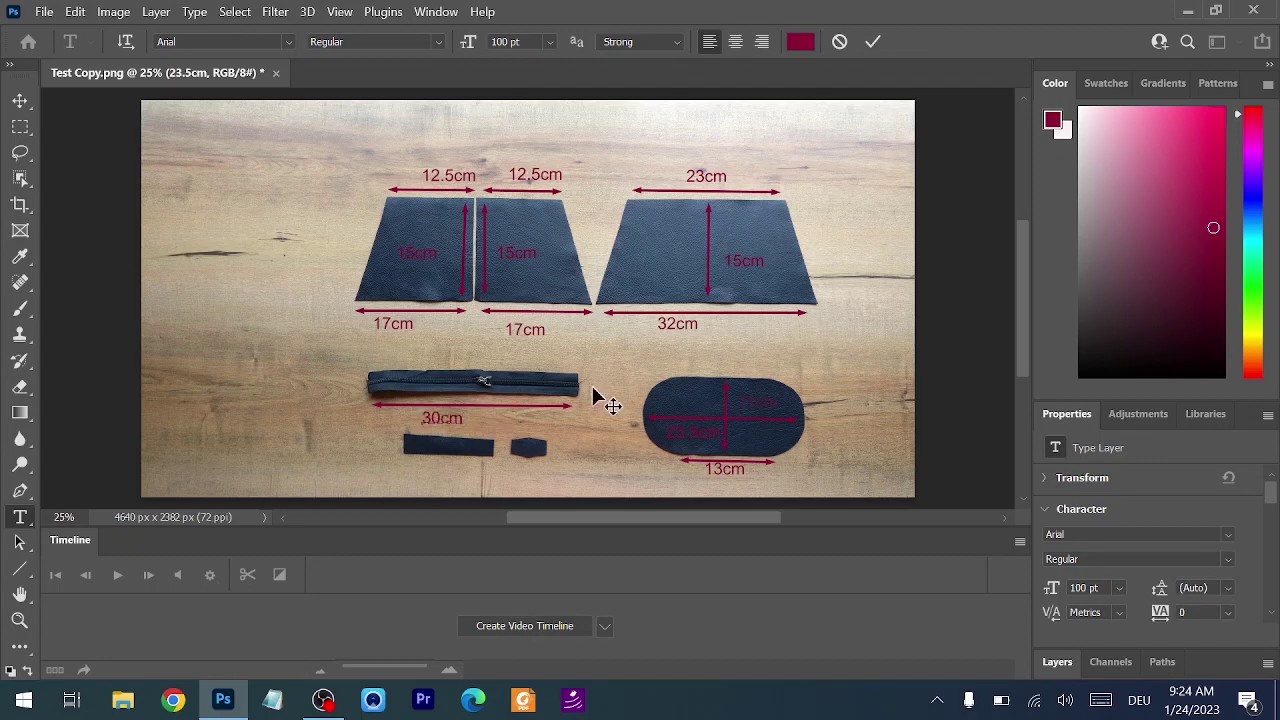
# - Commit the 30cm label and add 'zip no.5' above the zipper strip
pyautogui.click(873, 42)
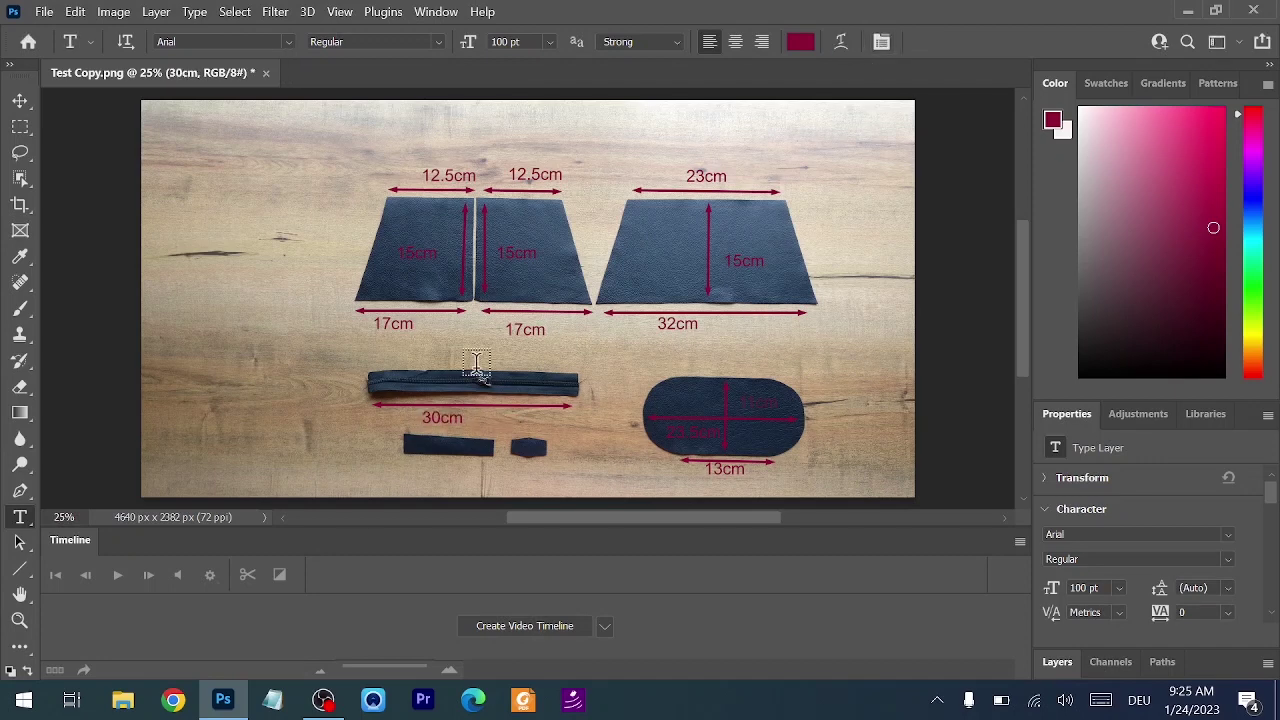
pyautogui.click(424, 358)
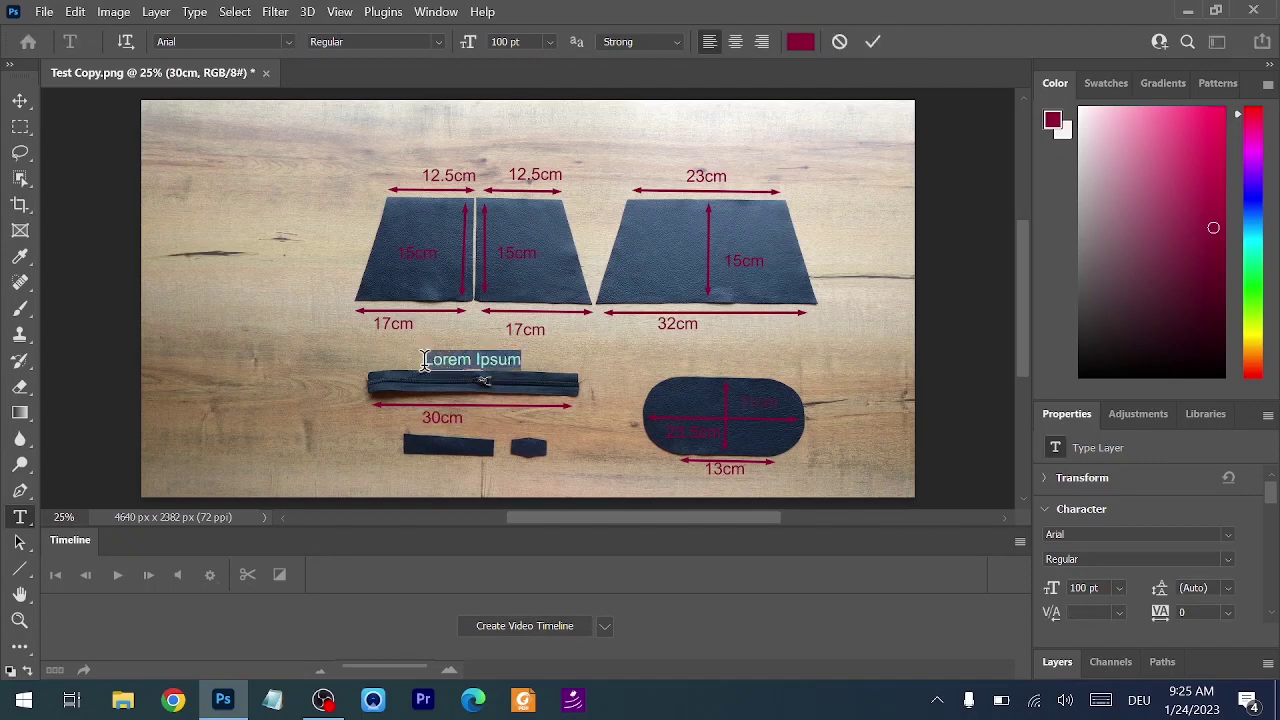
pyautogui.write('zip no.5')
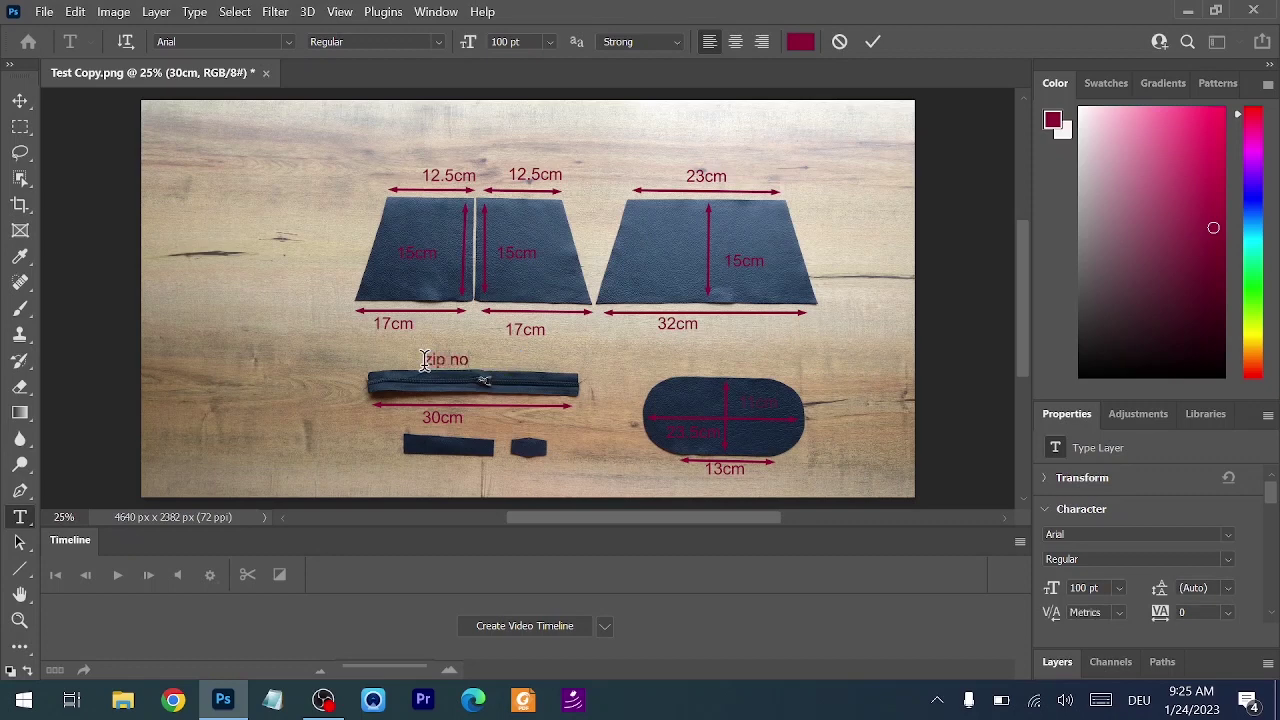
pyautogui.click(873, 42)
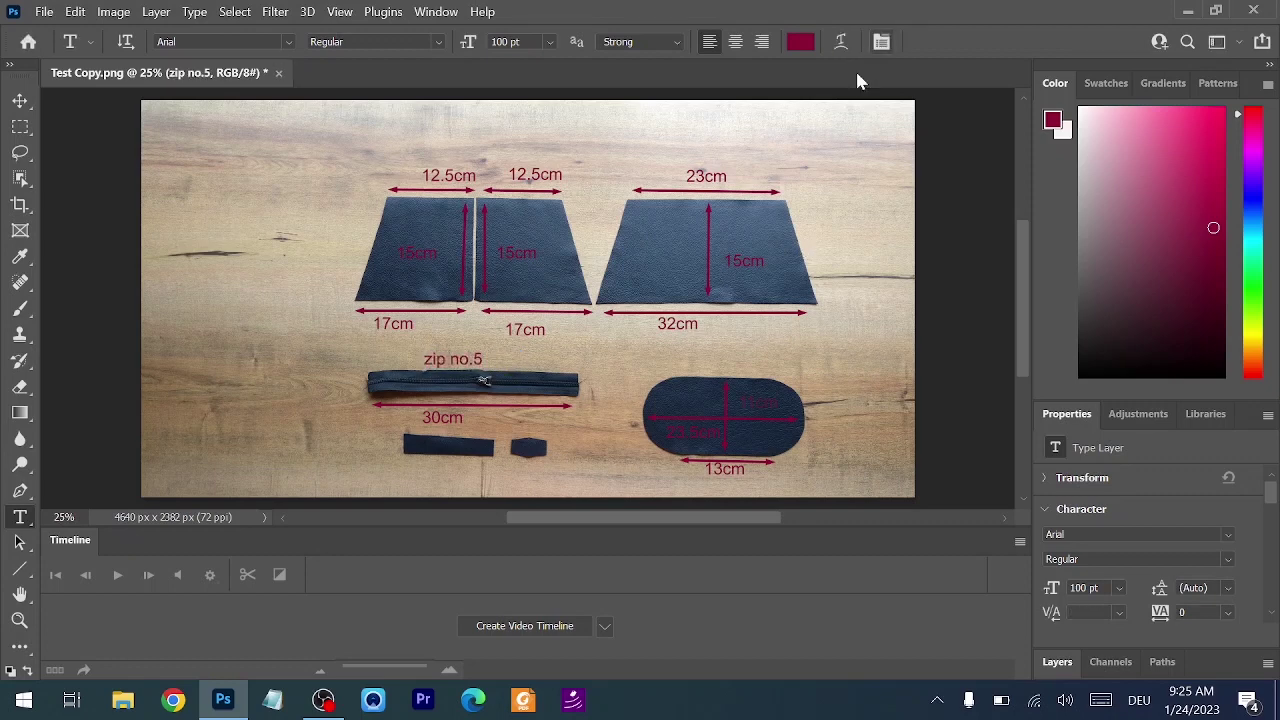
# - Add 'for slider' and 'for zipper end' labels under the two small pieces
pyautogui.click(410, 472)
pyautogui.write('for slider')
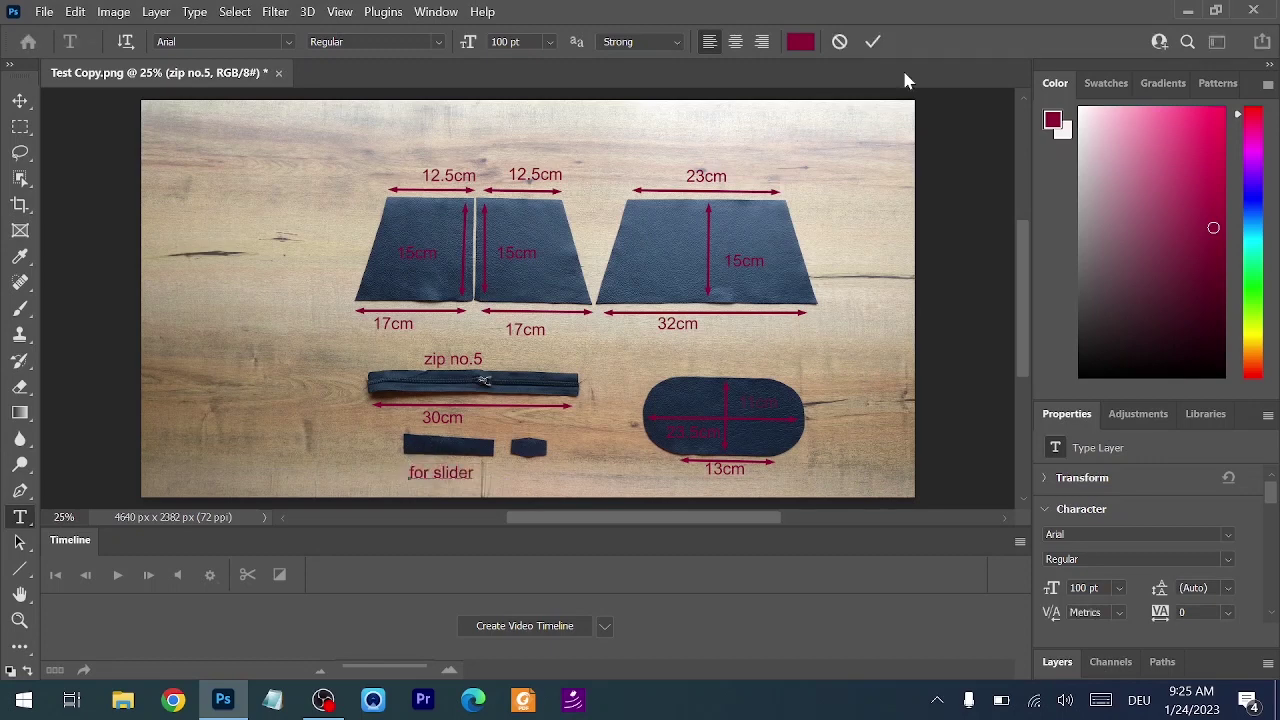
pyautogui.click(873, 42)
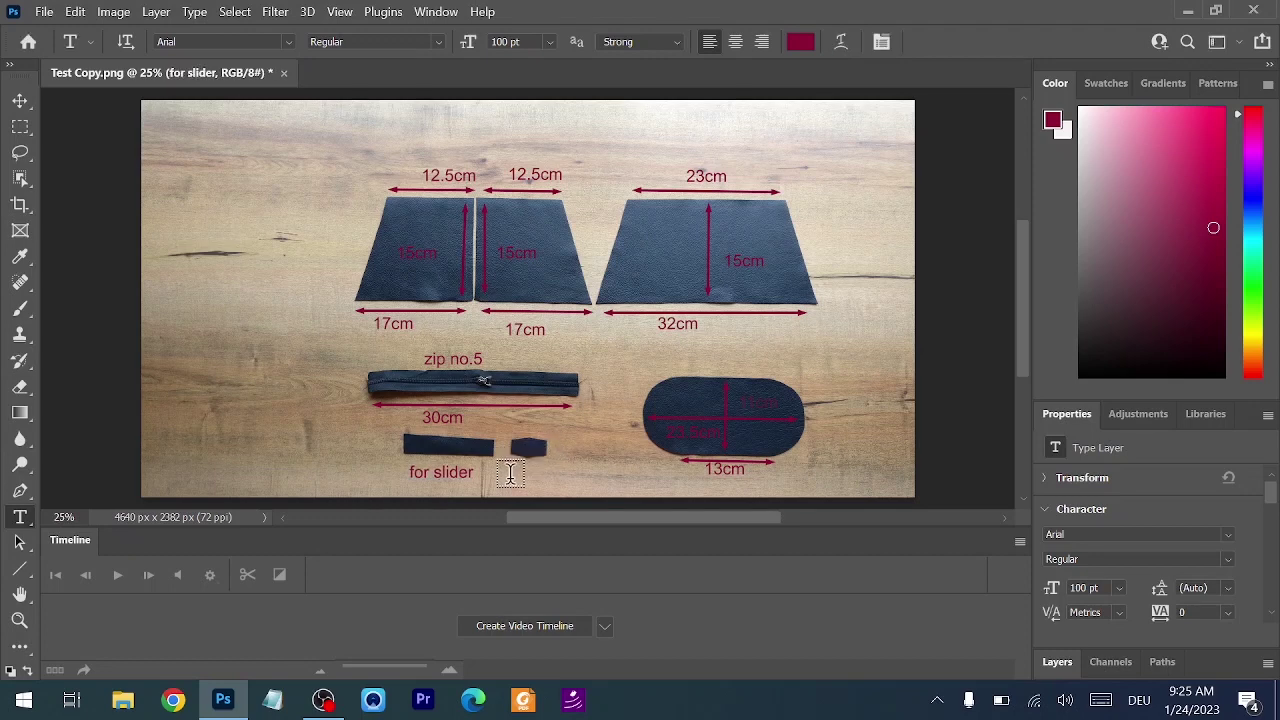
pyautogui.click(510, 473)
pyautogui.write('to')
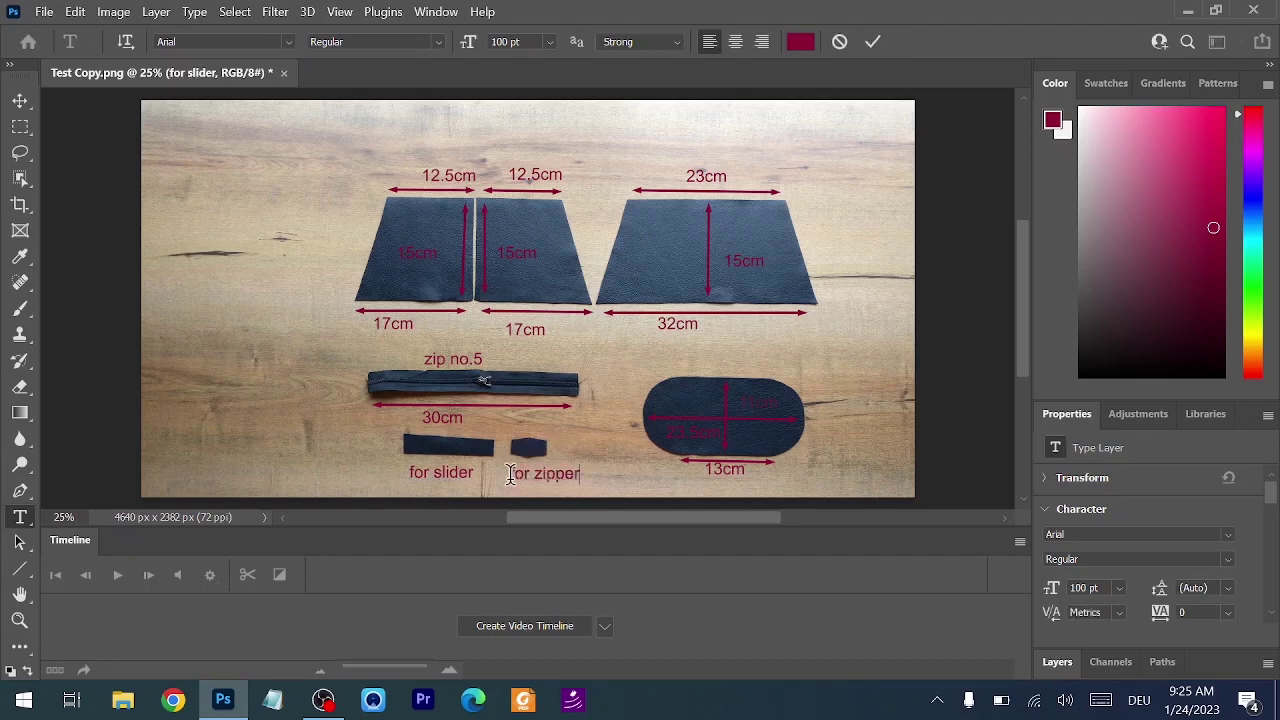
pyautogui.click(873, 42)
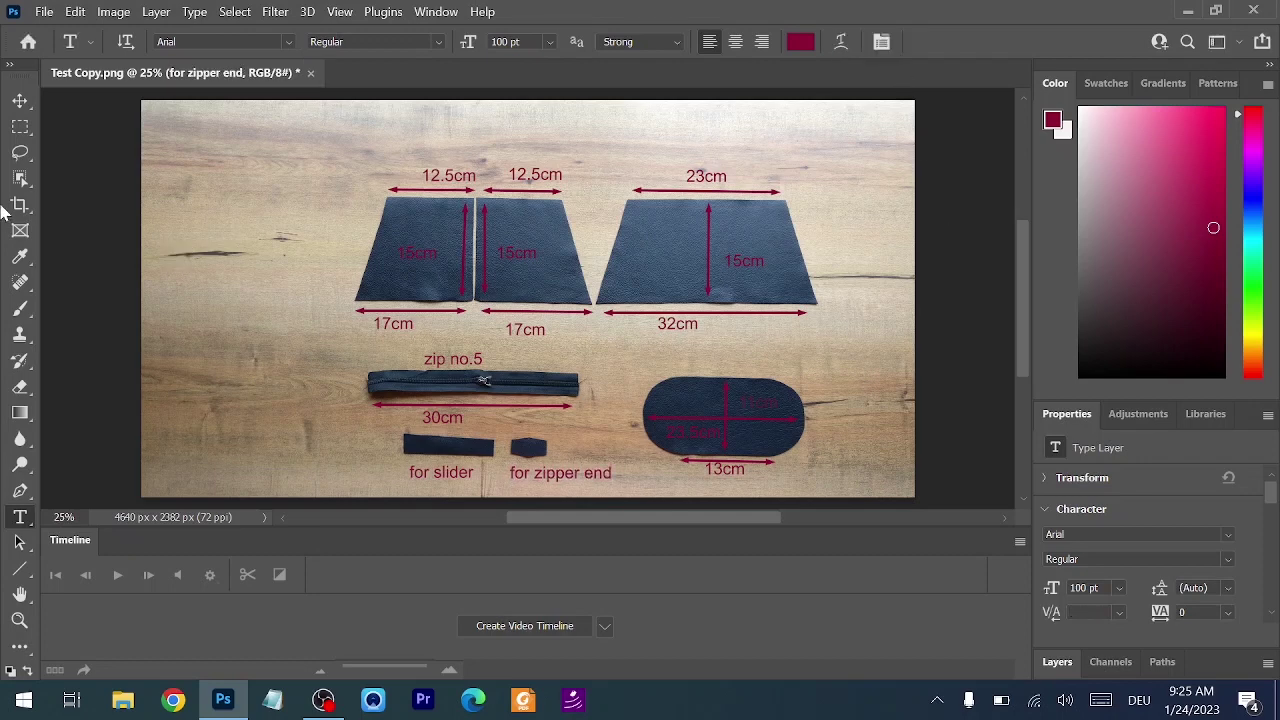
# - With the Move tool, align the 12.5cm, 23cm, 32cm and 15cm panel labels with their arrows
pyautogui.click(22, 103)
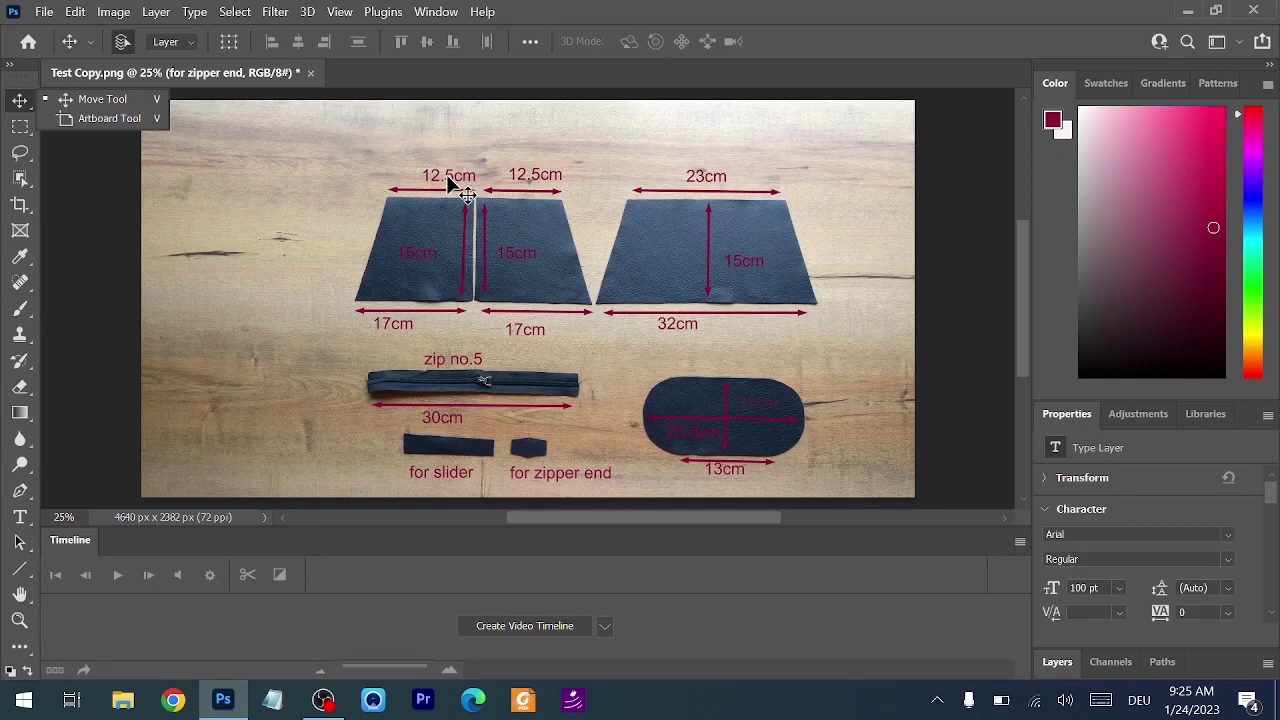
pyautogui.moveTo(448, 185); pyautogui.dragTo(433, 188)
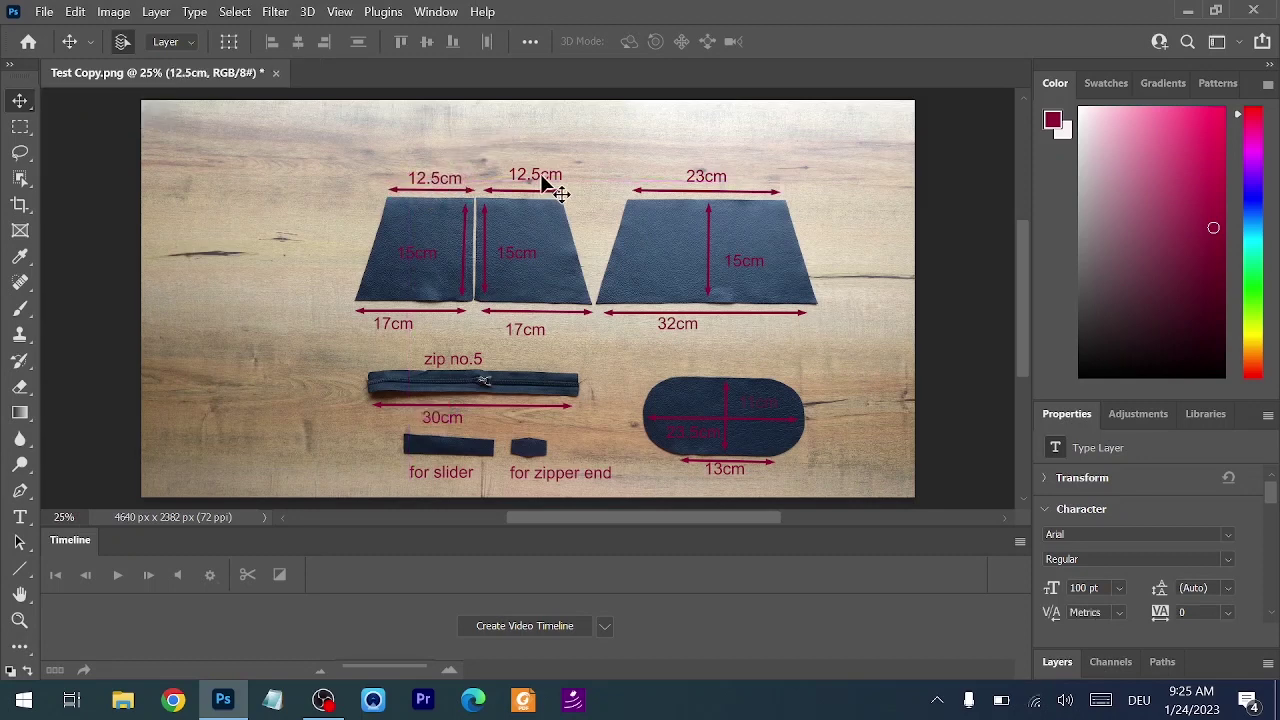
pyautogui.moveTo(518, 181); pyautogui.dragTo(531, 188)
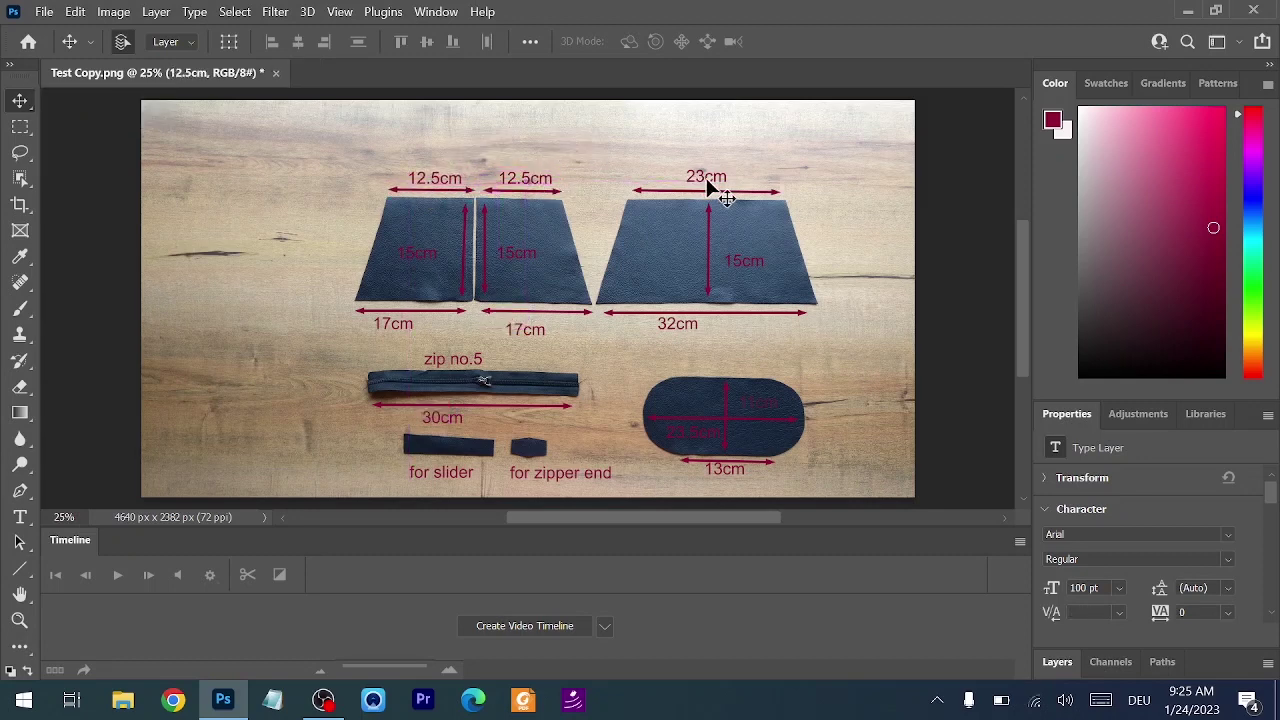
pyautogui.moveTo(704, 184); pyautogui.dragTo(706, 188)
pyautogui.moveTo(694, 338); pyautogui.dragTo(708, 328)
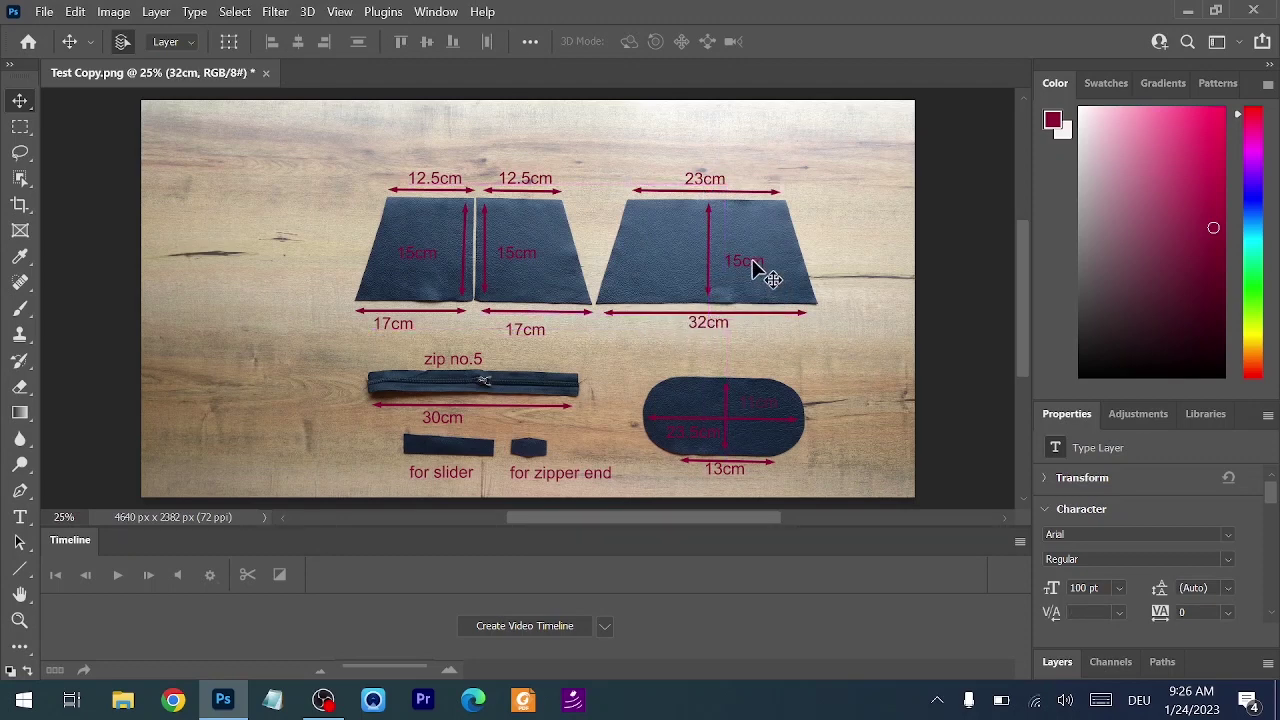
pyautogui.moveTo(710, 330); pyautogui.dragTo(734, 263)
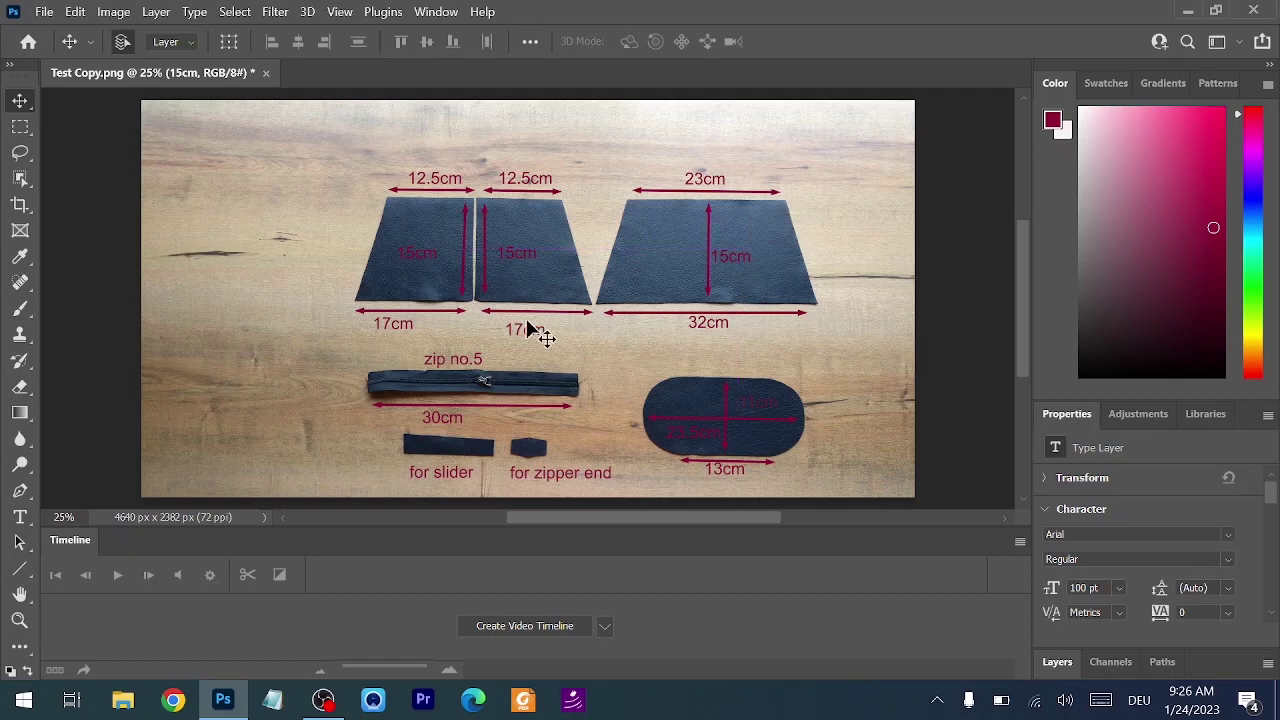
pyautogui.moveTo(520, 263); pyautogui.dragTo(506, 262)
pyautogui.moveTo(423, 265)
pyautogui.mouseDown()
pyautogui.moveTo(452, 262)
pyautogui.moveTo(440, 262)
pyautogui.mouseUp()
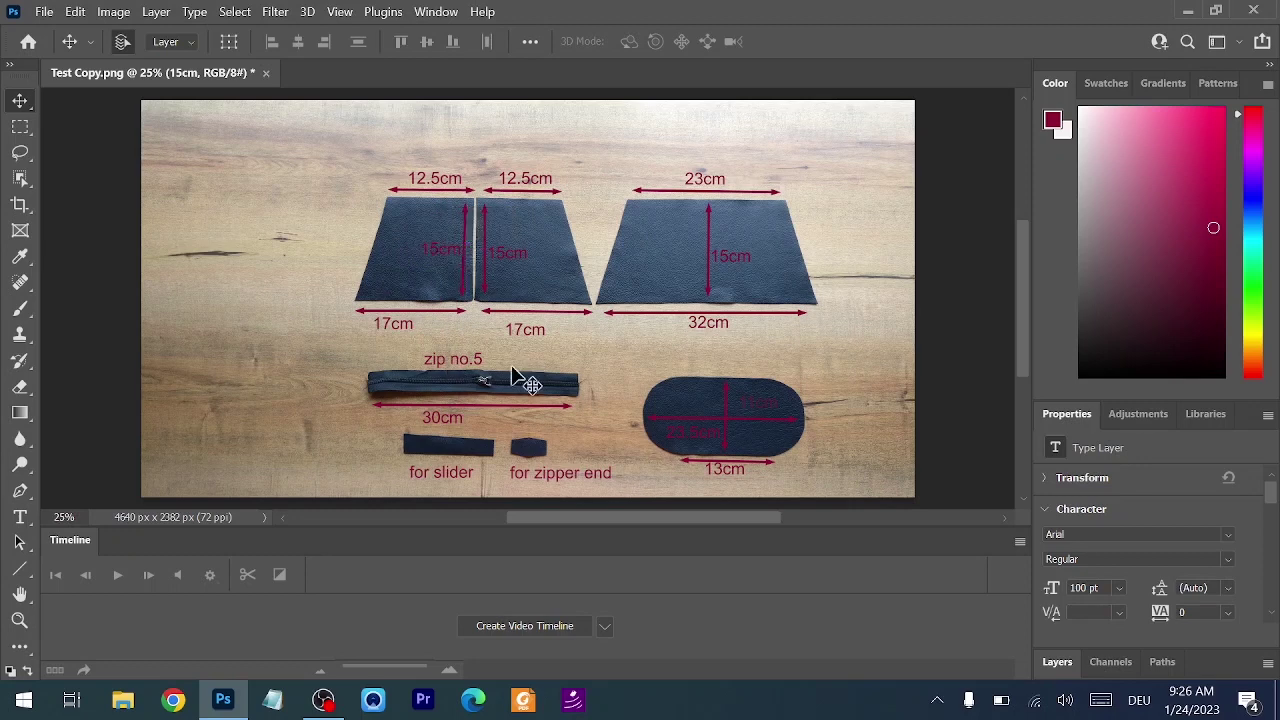
# - Centre the 17cm, 32cm, oval, zip no.5, for slider and for zipper end labels on their arrows and pieces
pyautogui.moveTo(393, 330); pyautogui.dragTo(411, 328)
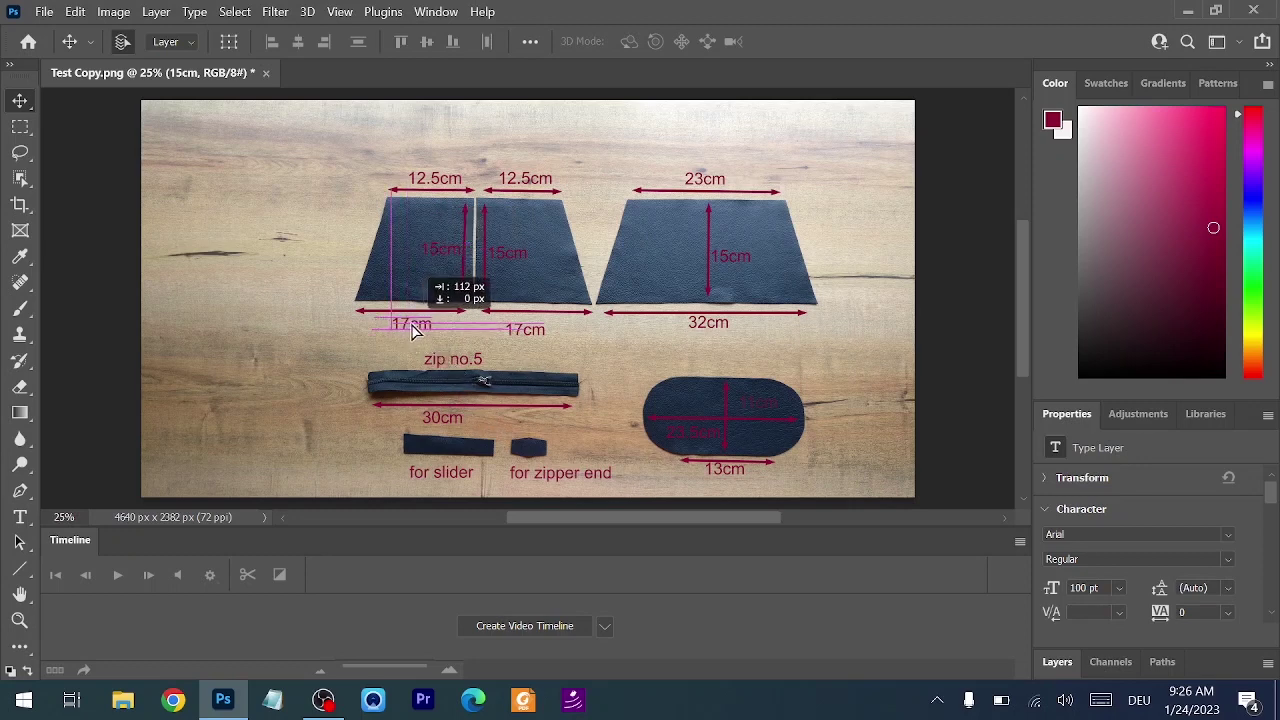
pyautogui.moveTo(527, 337); pyautogui.dragTo(534, 329)
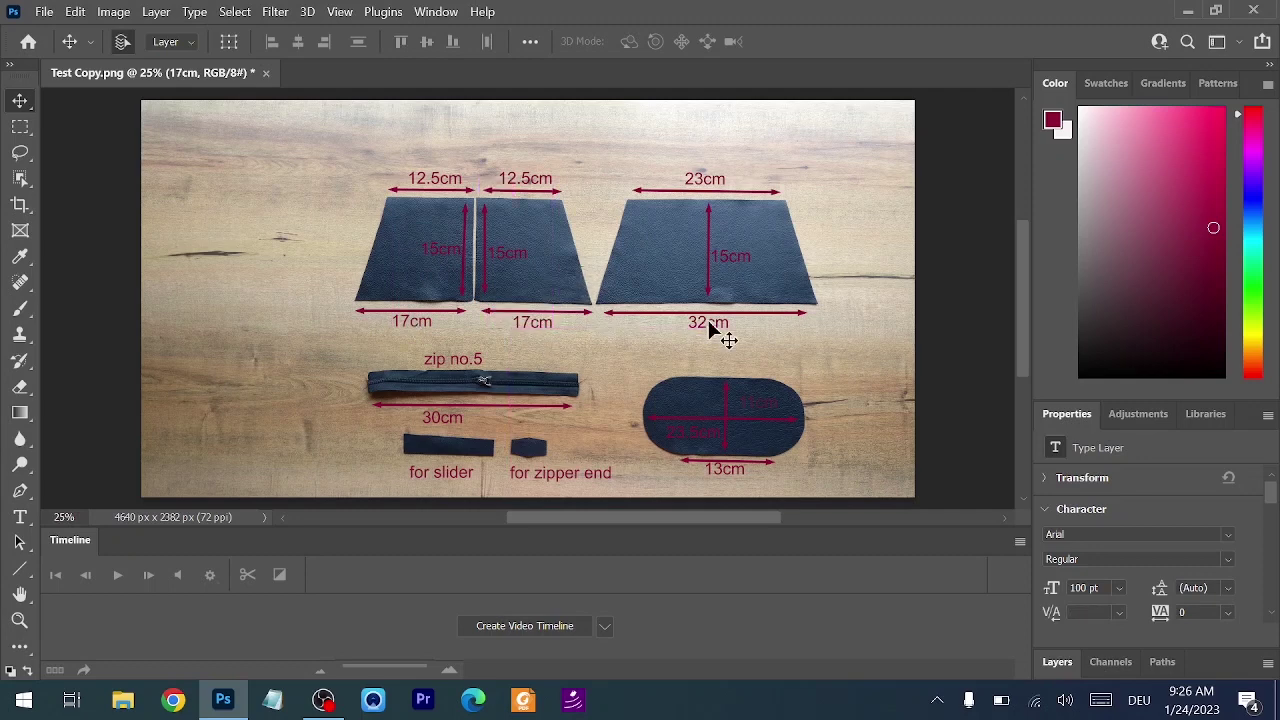
pyautogui.moveTo(709, 322); pyautogui.dragTo(704, 322)
pyautogui.moveTo(720, 470)
pyautogui.mouseDown()
pyautogui.moveTo(768, 460)
pyautogui.moveTo(773, 471)
pyautogui.mouseUp()
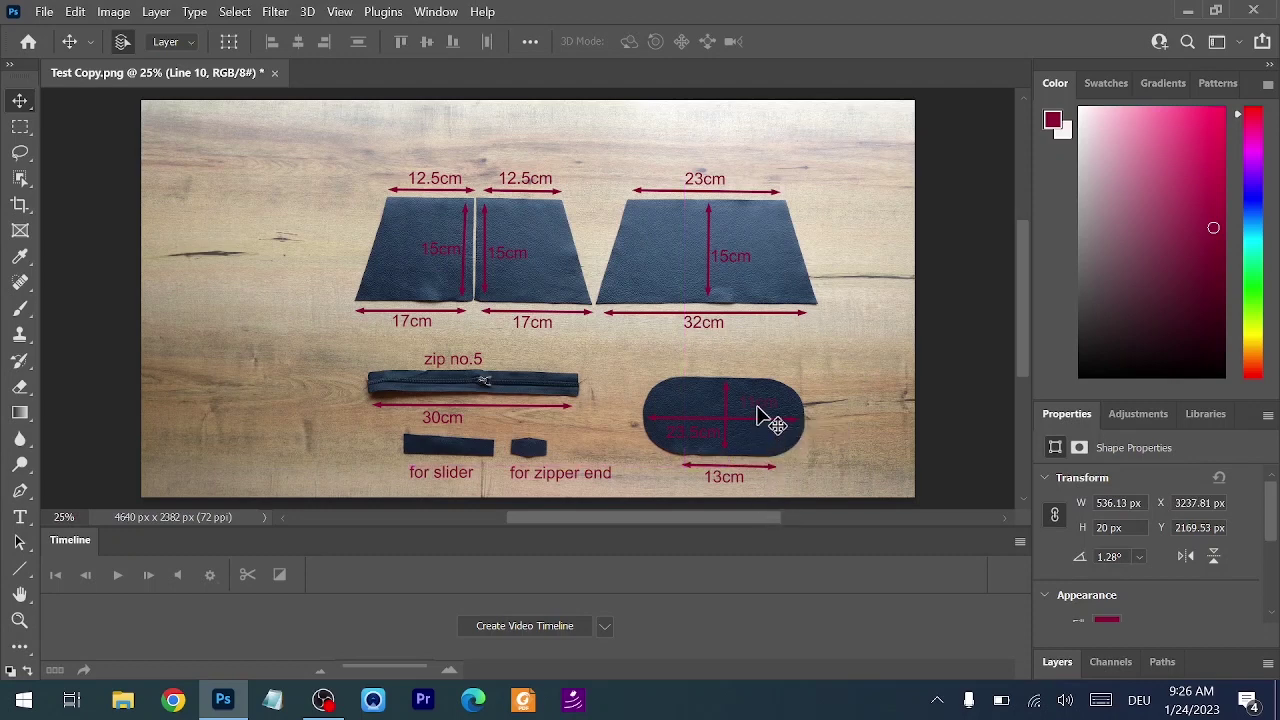
pyautogui.moveTo(757, 420); pyautogui.dragTo(683, 440)
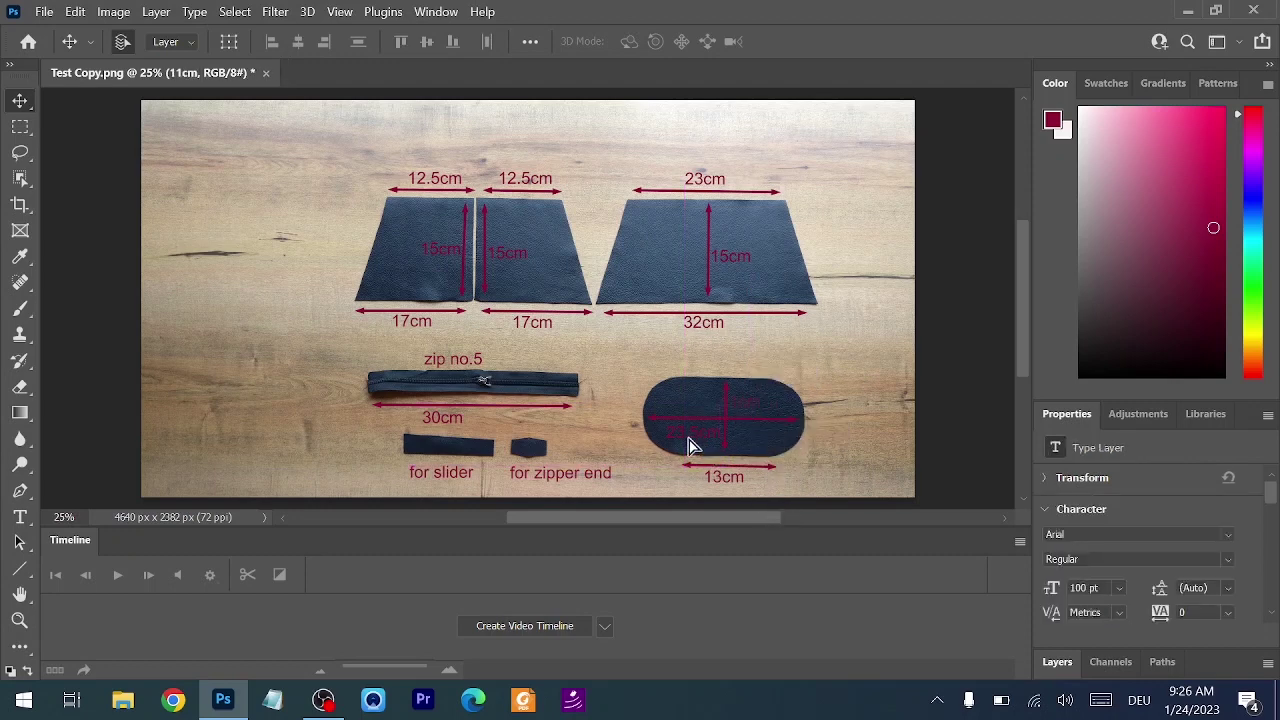
pyautogui.moveTo(452, 440); pyautogui.dragTo(476, 426)
pyautogui.moveTo(461, 368); pyautogui.dragTo(479, 366)
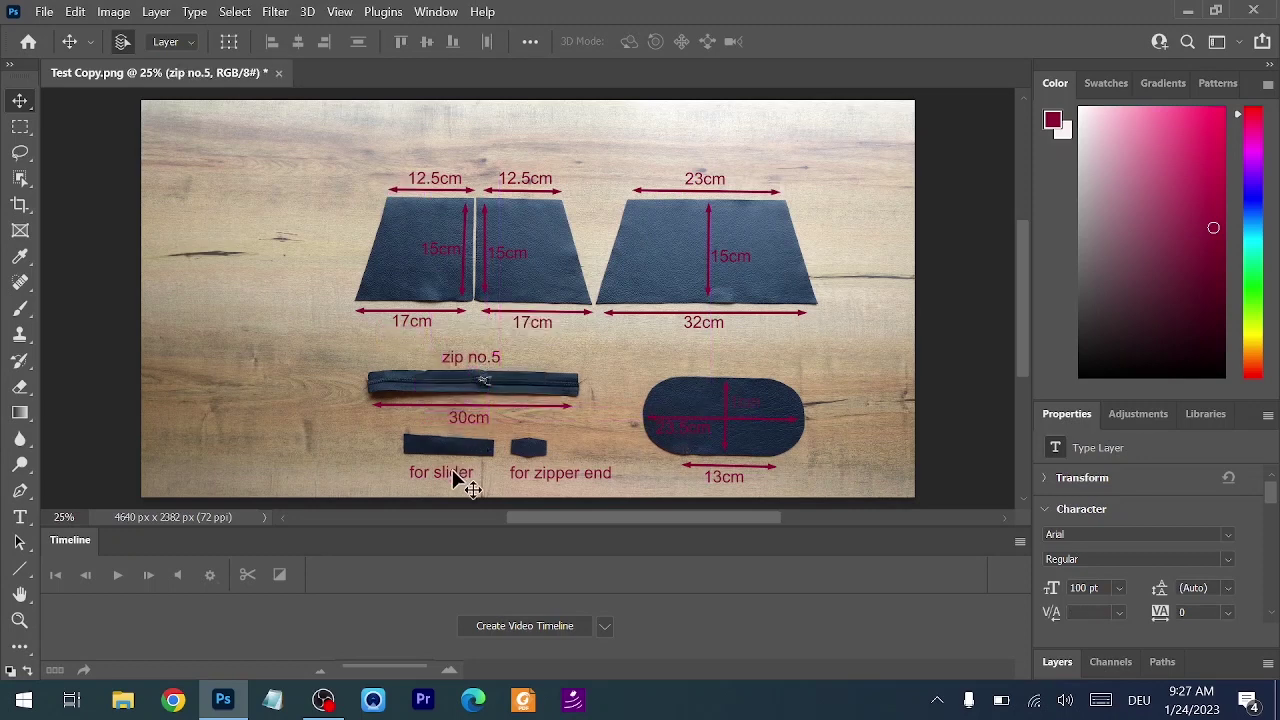
pyautogui.moveTo(449, 480); pyautogui.dragTo(452, 478)
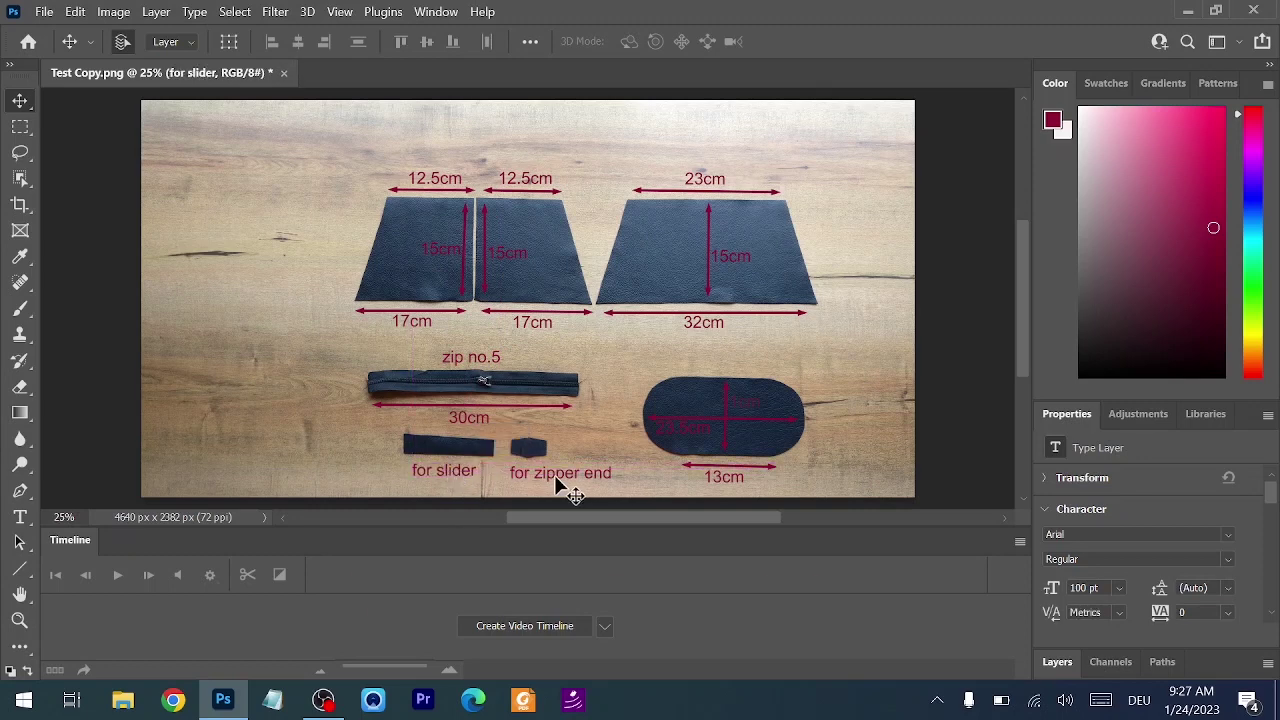
pyautogui.moveTo(563, 486); pyautogui.dragTo(543, 471)
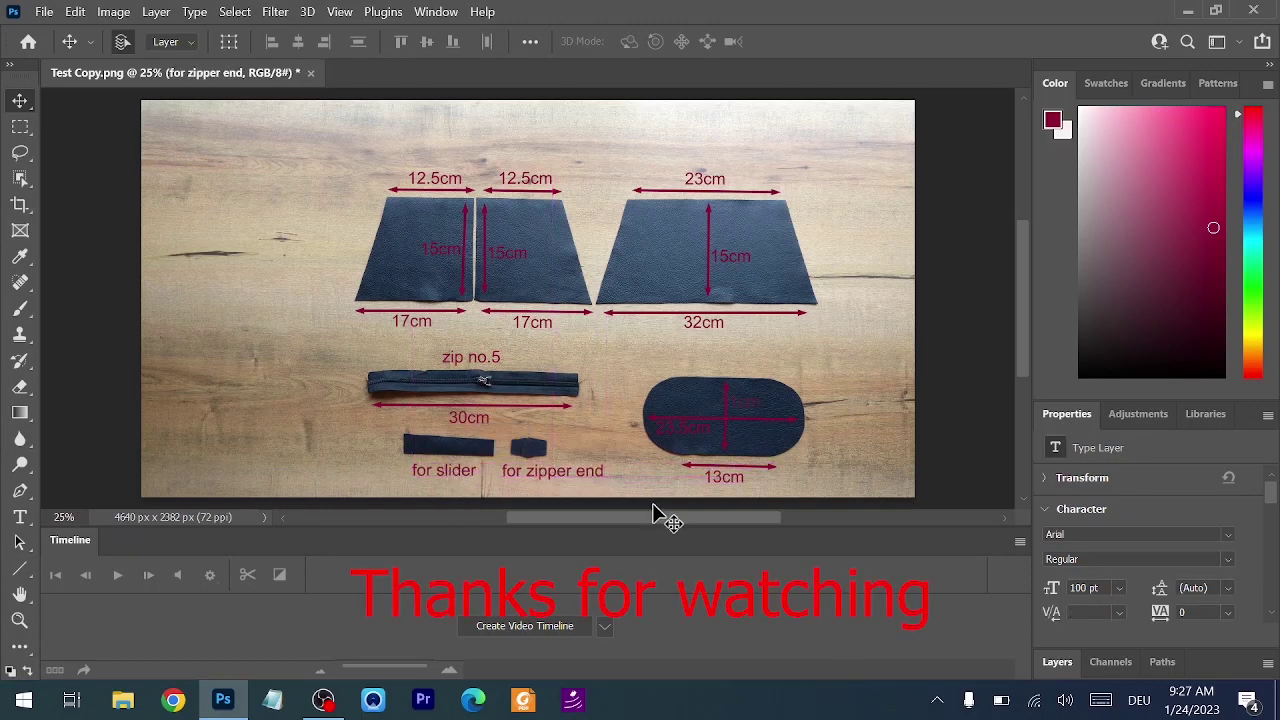